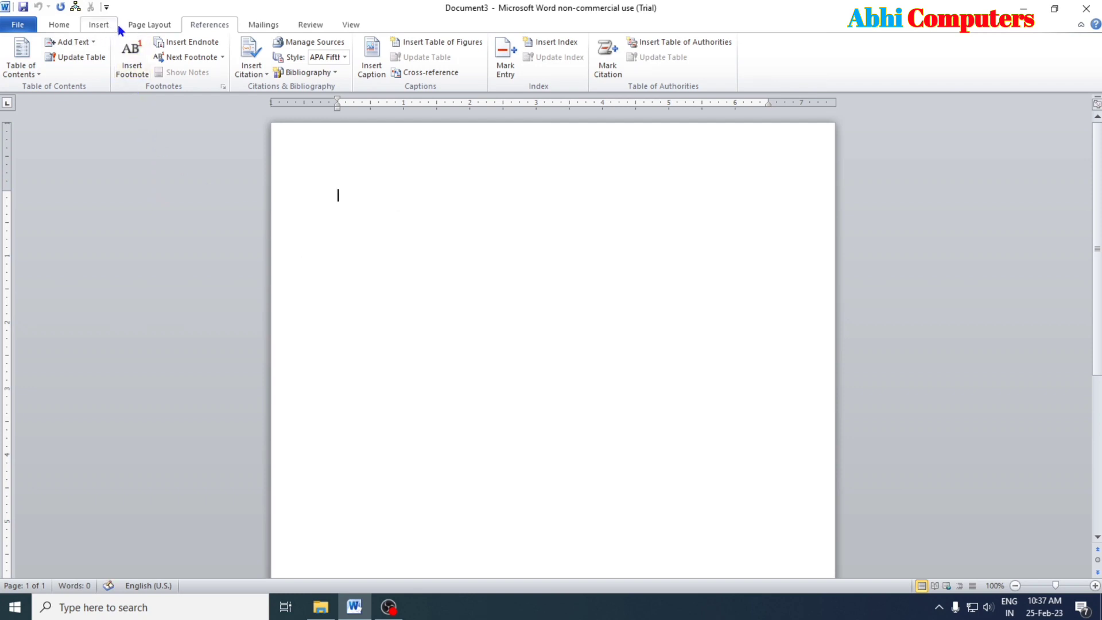
- Insert a blank page into the empty document and go to the new second page
{"action": "scroll", "coordinate": [78, 21], "scroll_direction": "up", "scroll_amount": 2}
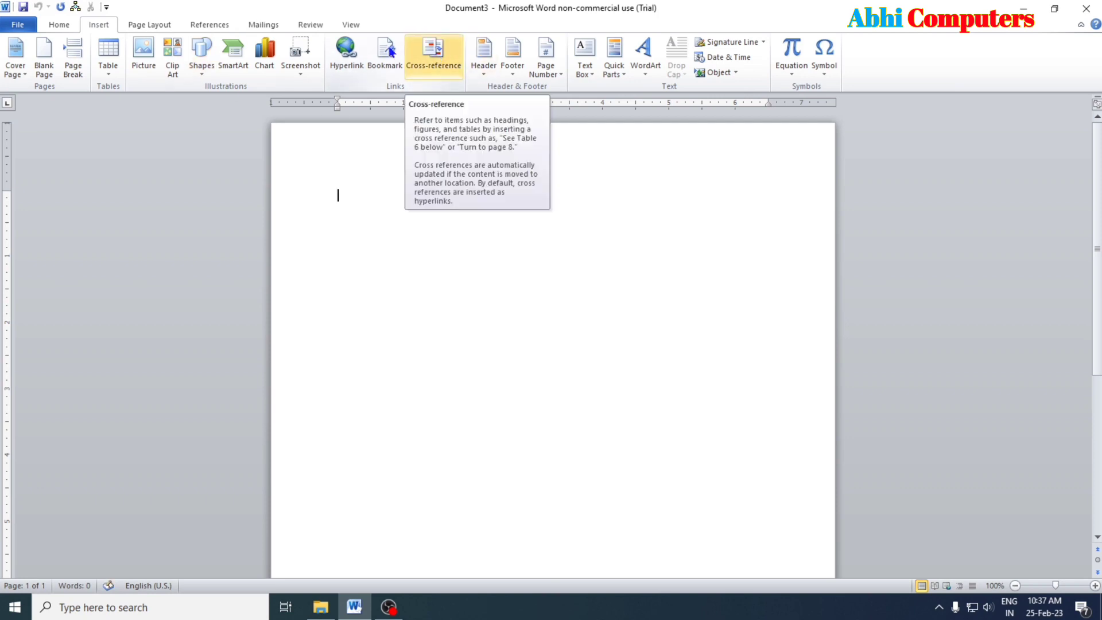
{"action": "left_click", "coordinate": [211, 26]}
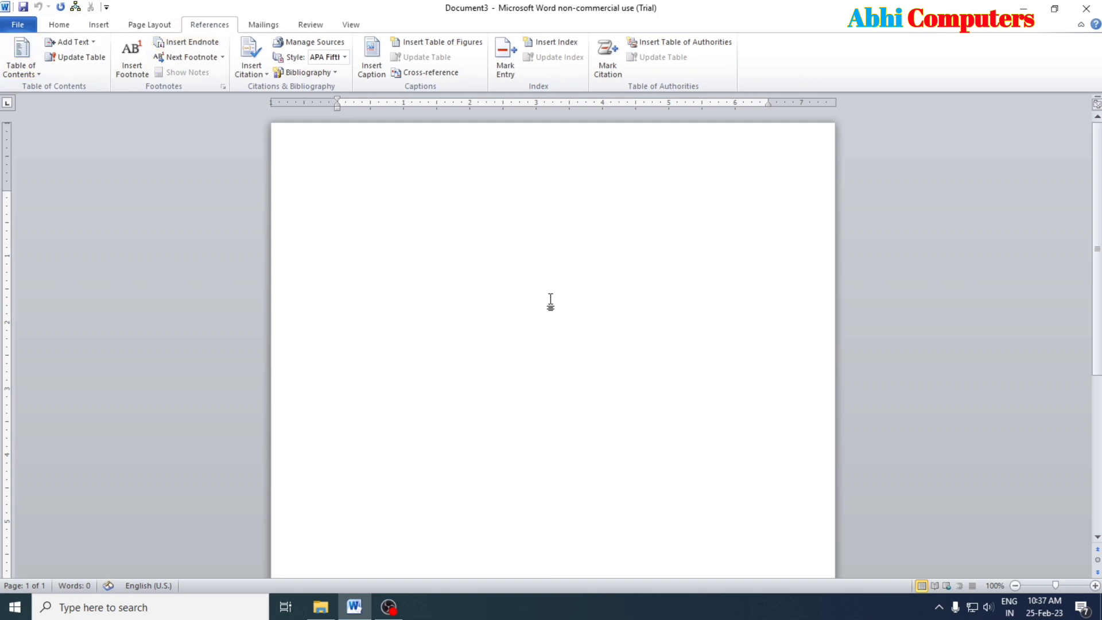
{"action": "left_click", "coordinate": [99, 24]}
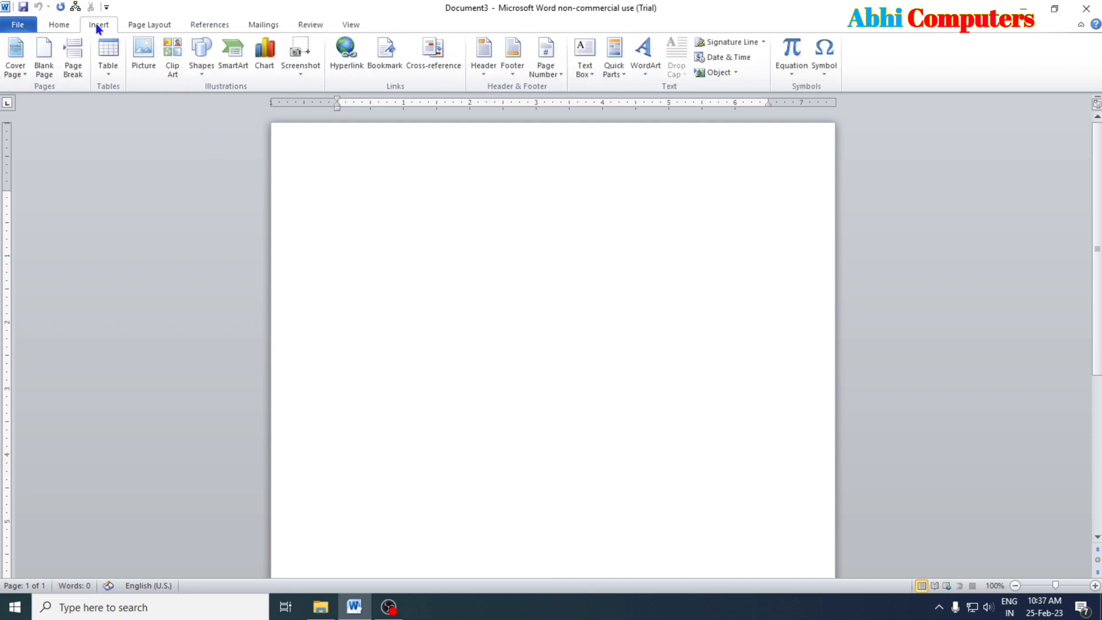
{"action": "left_click", "coordinate": [44, 60]}
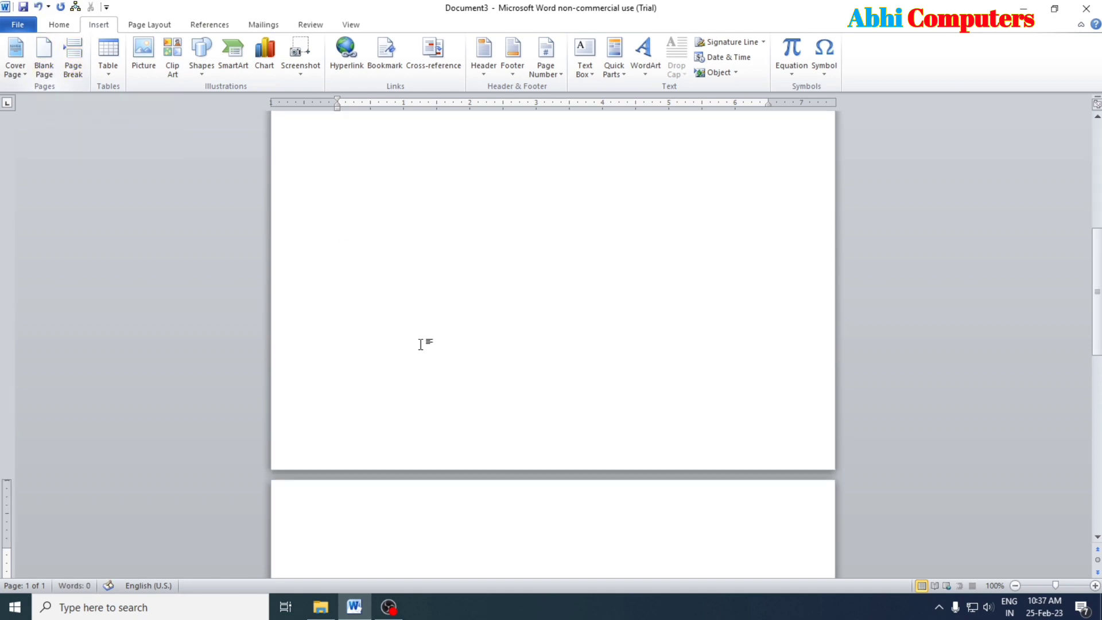
{"action": "scroll", "coordinate": [581, 261], "scroll_direction": "up", "scroll_amount": 5}
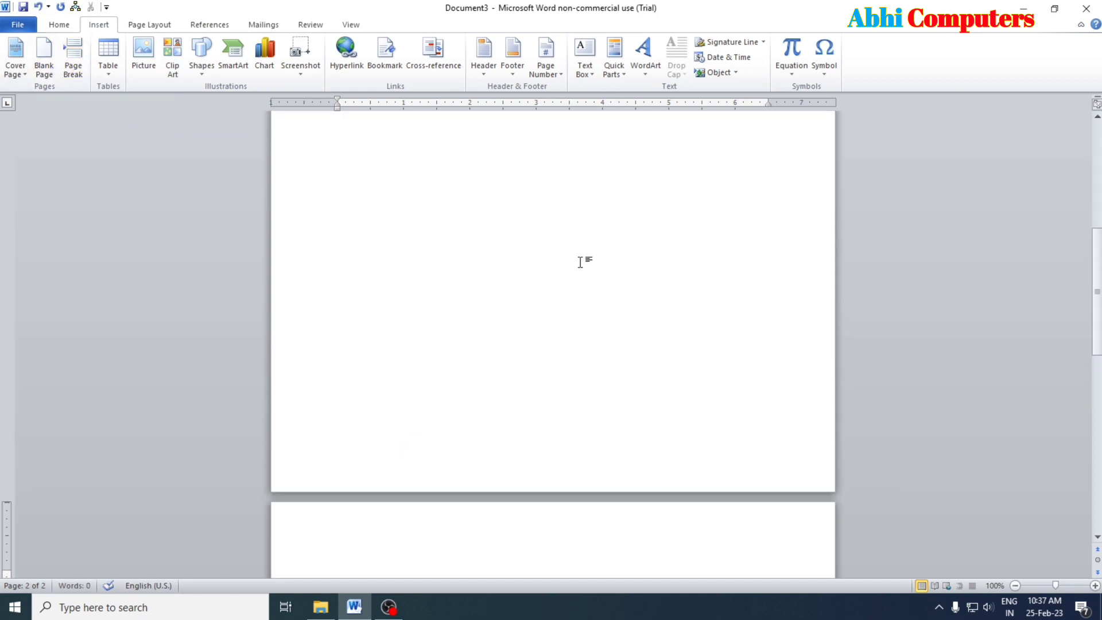
{"action": "scroll", "coordinate": [487, 350], "scroll_direction": "down", "scroll_amount": 5}
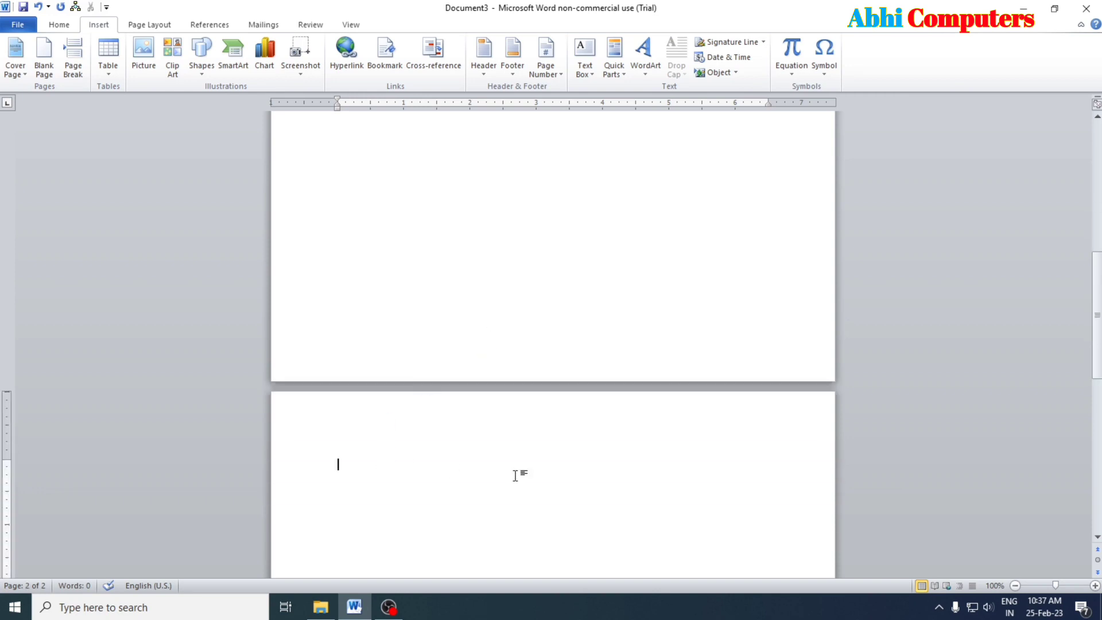
- Enter the title "Mouse" on page 2 and generate one sample paragraph beneath it with =rand(1)
{"action": "type", "text": "m"}
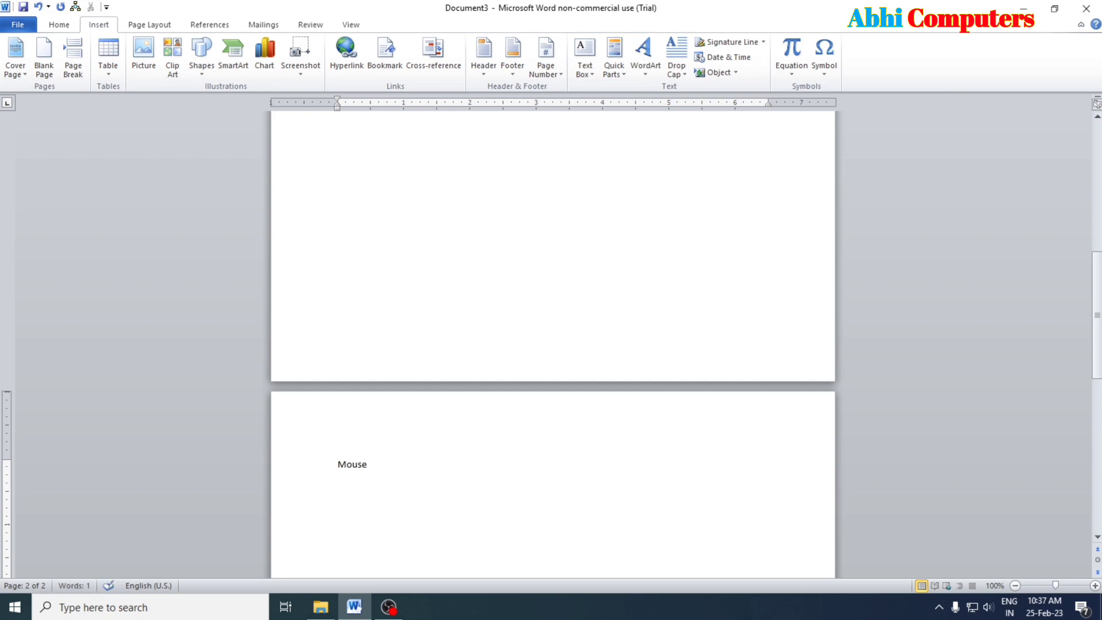
{"action": "key", "text": "Return"}
{"action": "type", "text": "="}
{"action": "key", "text": "BackSpace"}
{"action": "type", "text": "=rand(1)"}
{"action": "key", "text": "Return"}
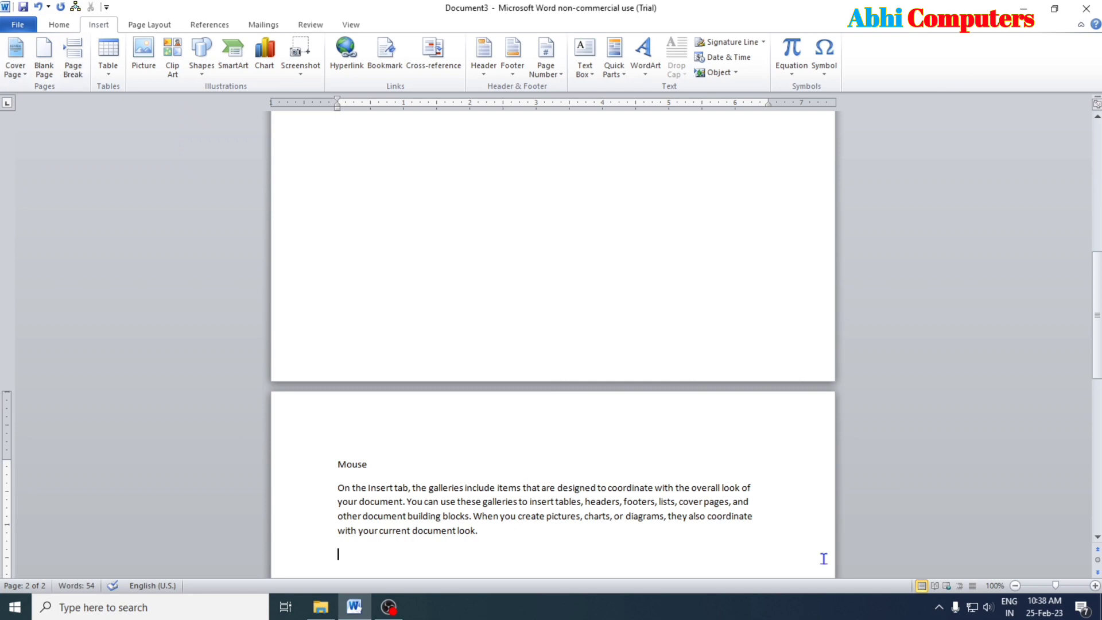
- Start page 3 with a page break, title it "Keyboard" and generate a sample paragraph with =rand(1)
{"action": "key", "text": "ctrl+Return"}
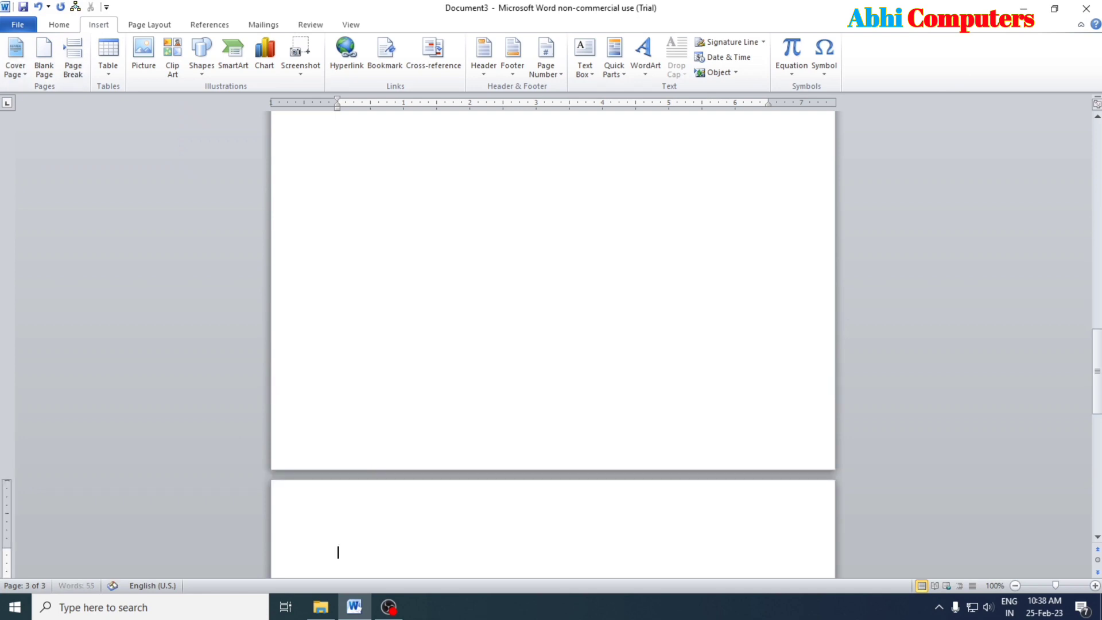
{"action": "type", "text": "keyboard"}
{"action": "key", "text": "Return"}
{"action": "type", "text": "-"}
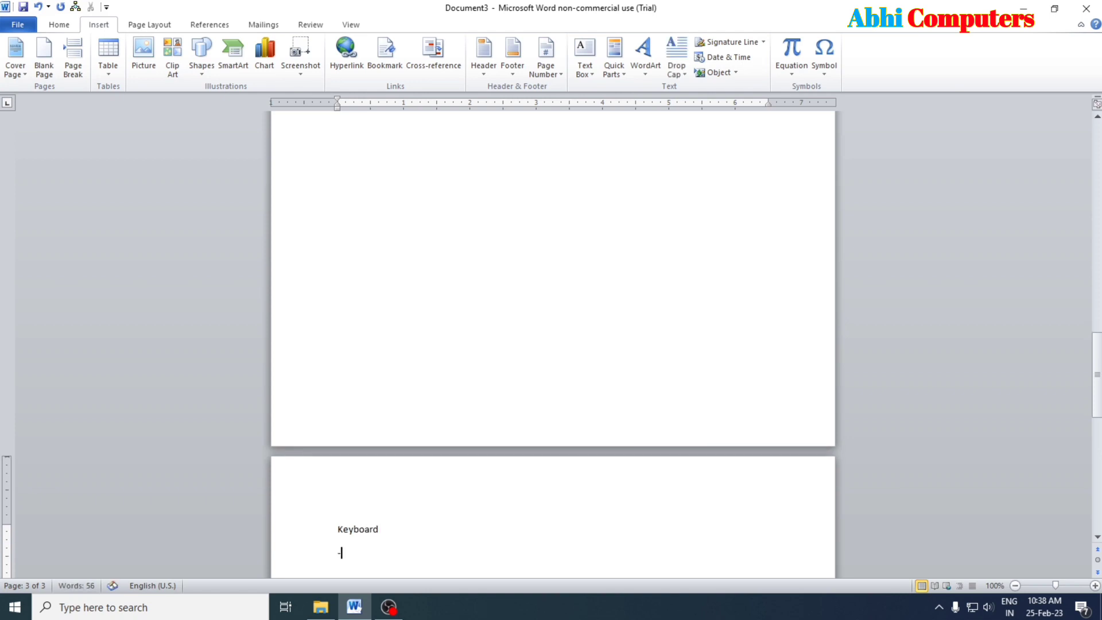
{"action": "type", "text": "rand(1)"}
{"action": "key", "text": "Return"}
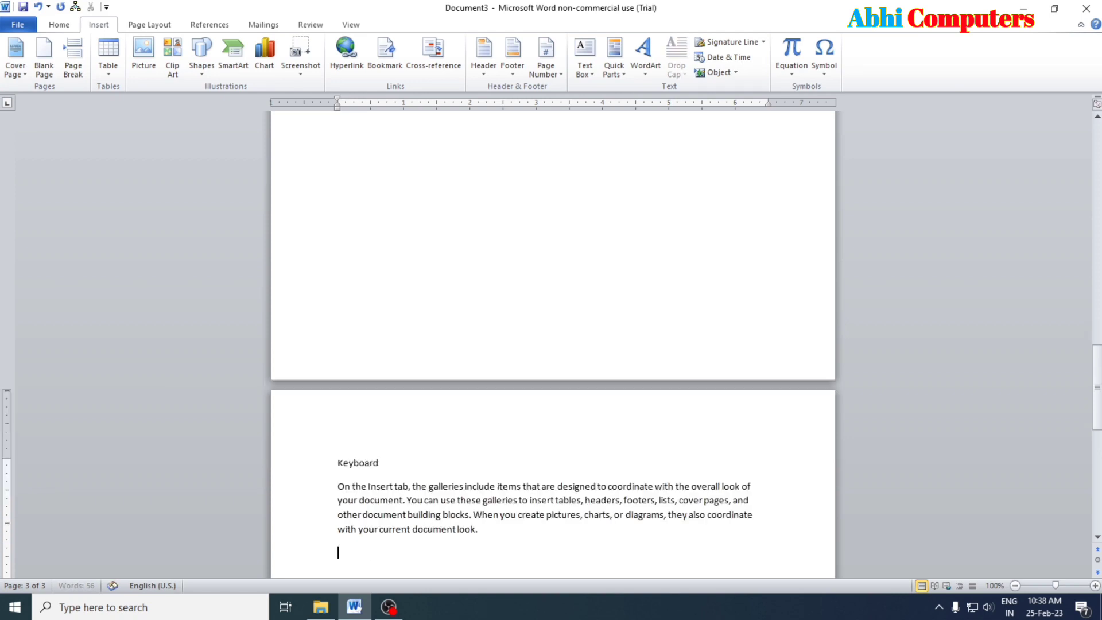
- Start page 4 with a page break, title it "Monitor" and generate one sample paragraph beneath it using the rand function
{"action": "key", "text": "ctrl+Return"}
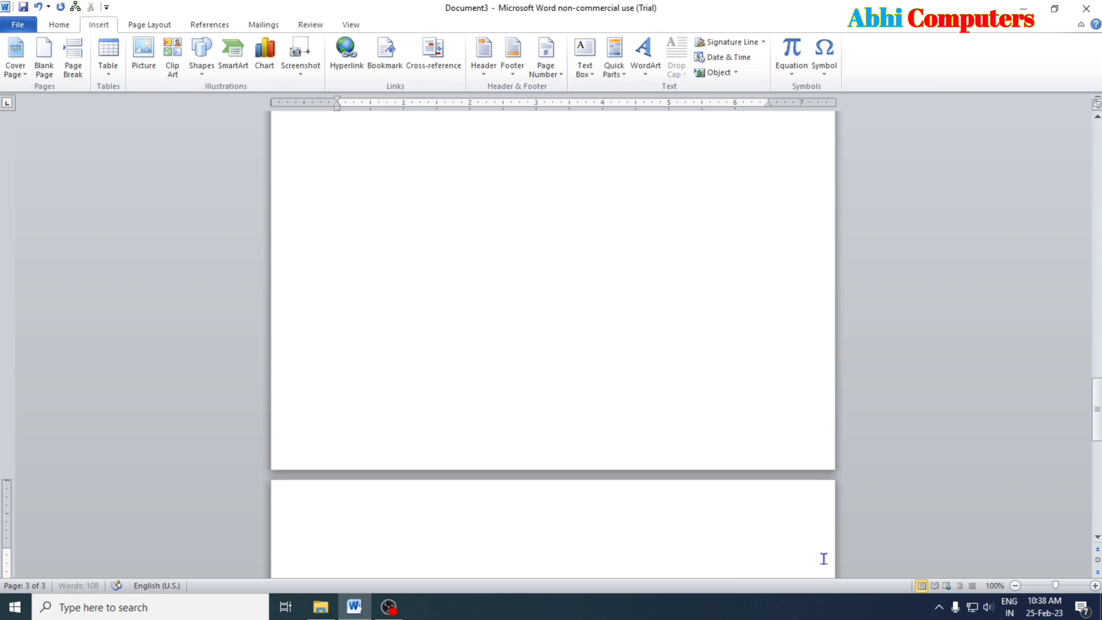
{"action": "type", "text": "monitor"}
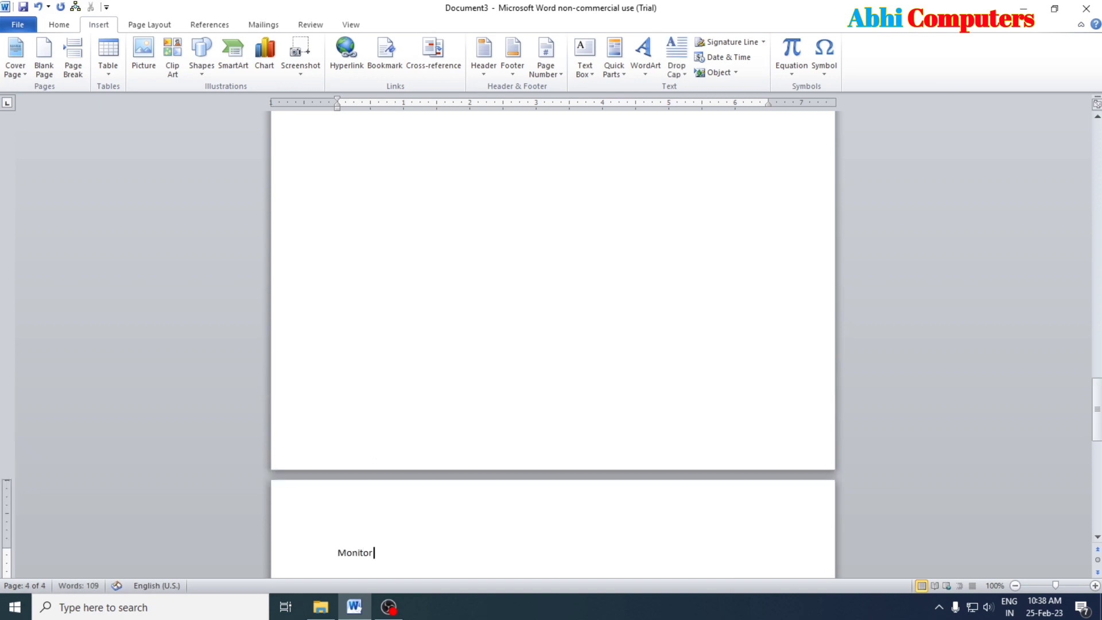
{"action": "key", "text": "Return"}
{"action": "type", "text": "=ran"}
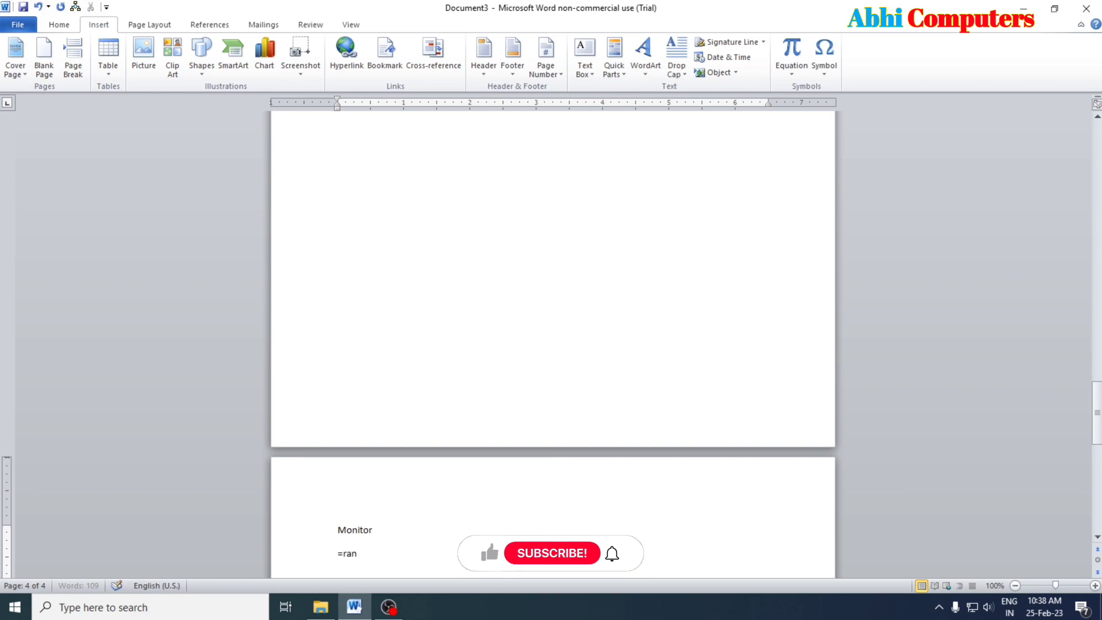
{"action": "type", "text": "d()"}
{"action": "key", "text": "Return"}
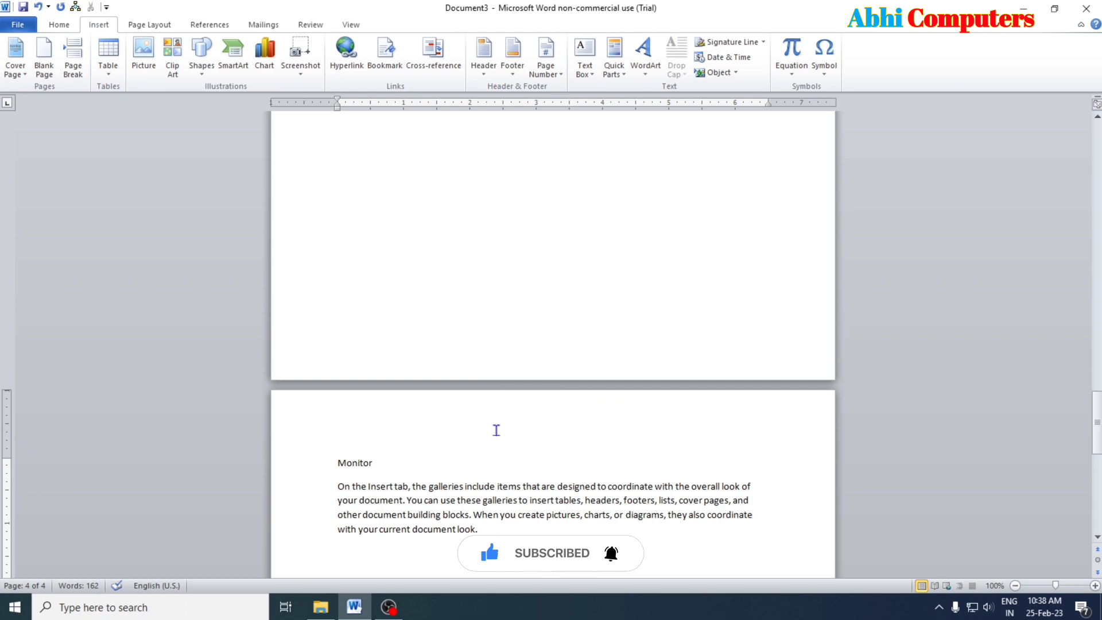
- Apply the Heading 1 style to the "Mouse" title on page 2
{"action": "scroll", "coordinate": [541, 426], "scroll_direction": "up", "scroll_amount": 6}
{"action": "scroll", "coordinate": [533, 427], "scroll_direction": "up", "scroll_amount": 10}
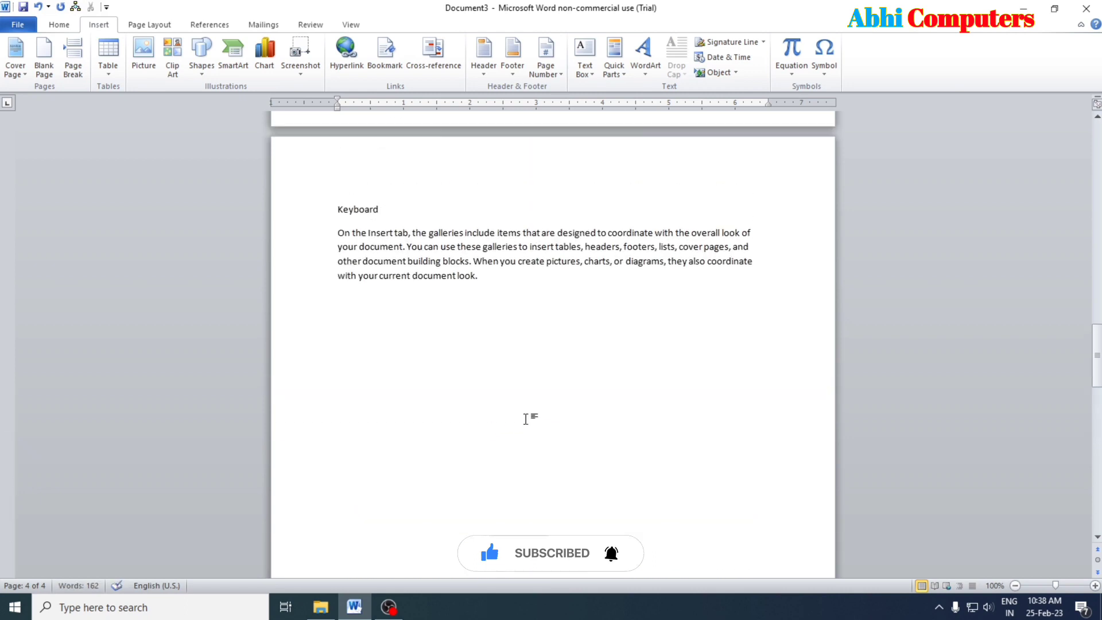
{"action": "scroll", "coordinate": [519, 412], "scroll_direction": "up", "scroll_amount": 20}
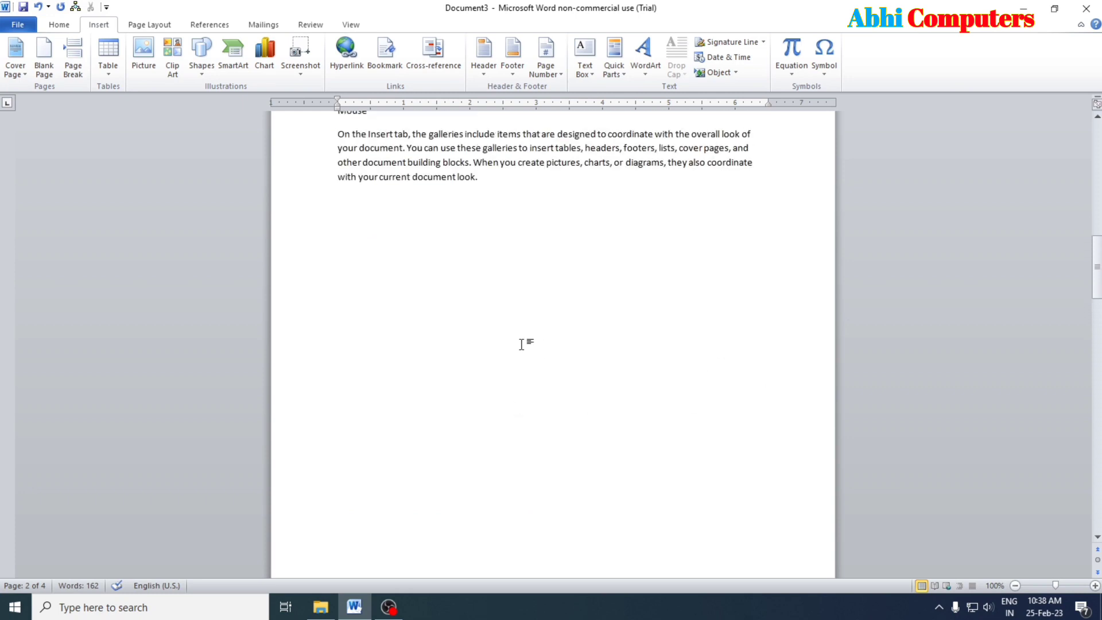
{"action": "scroll", "coordinate": [521, 344], "scroll_direction": "up", "scroll_amount": 15}
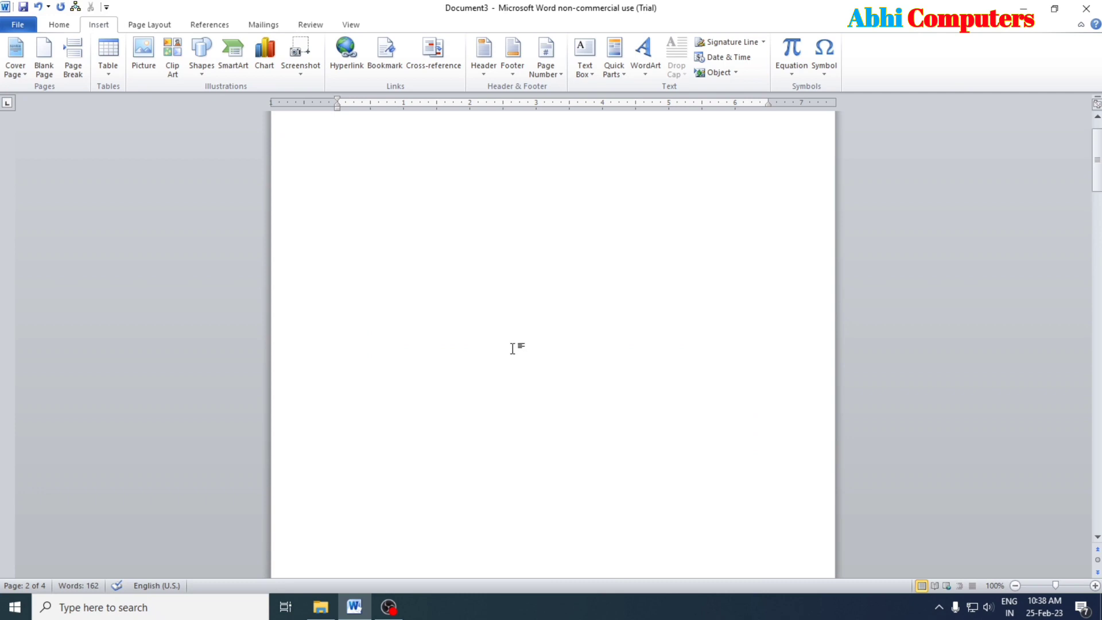
{"action": "scroll", "coordinate": [520, 402], "scroll_direction": "down", "scroll_amount": 5}
{"action": "scroll", "coordinate": [521, 415], "scroll_direction": "down", "scroll_amount": 3}
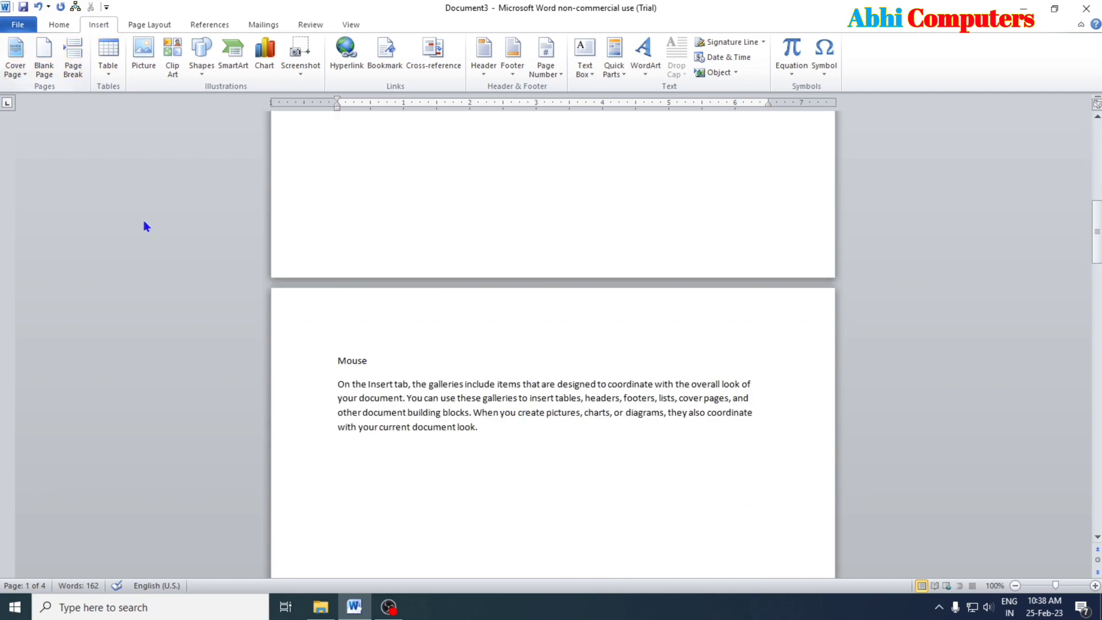
{"action": "double_click", "coordinate": [374, 360]}
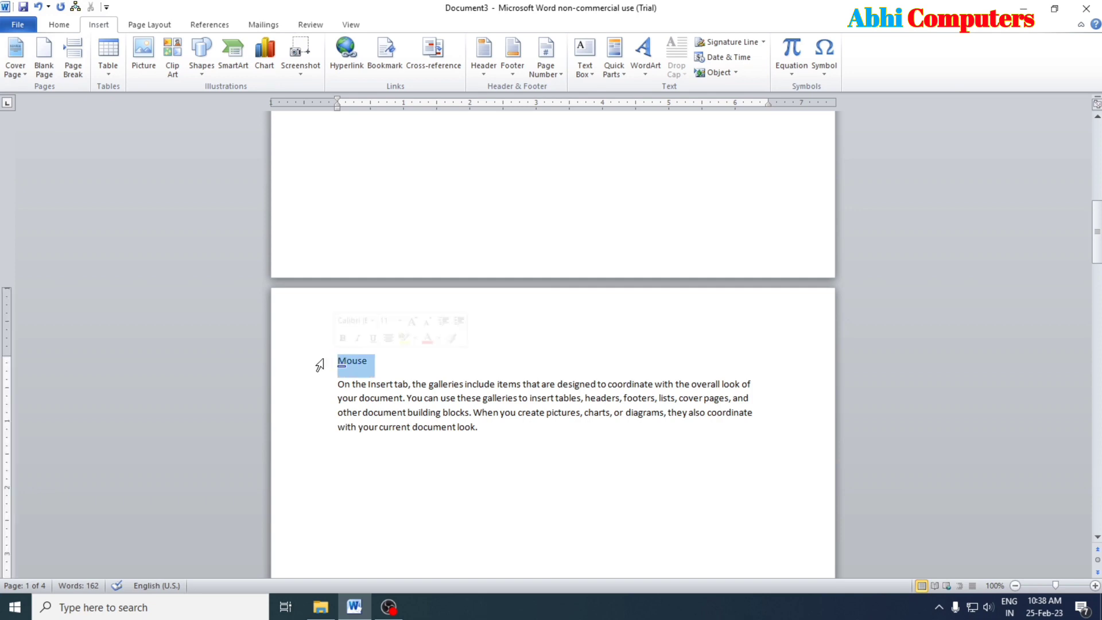
{"action": "left_click", "coordinate": [430, 414]}
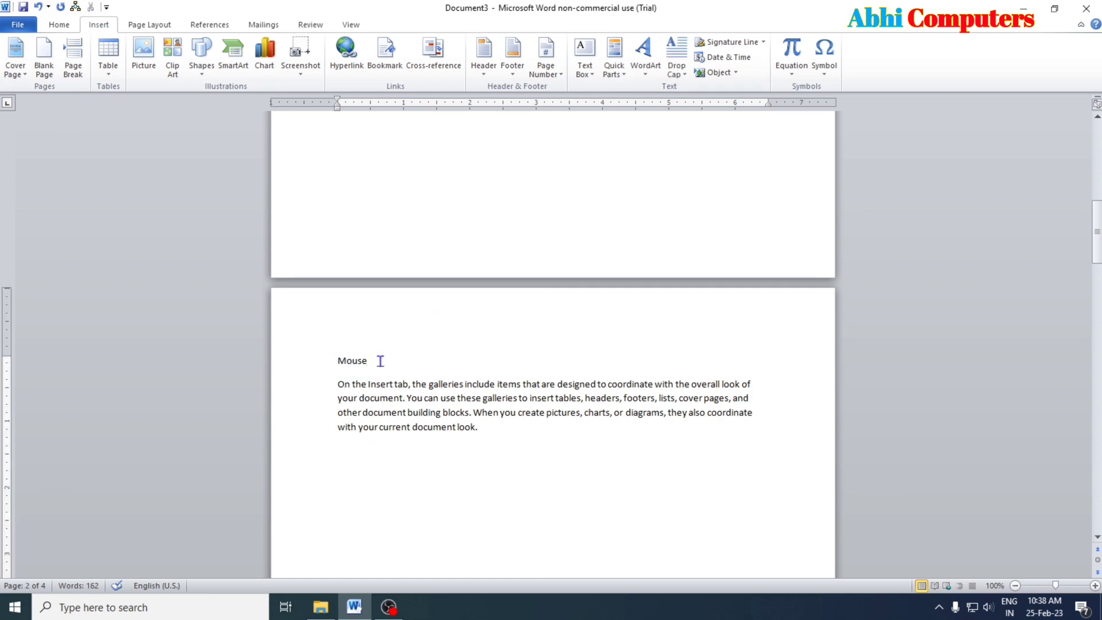
{"action": "left_click_drag", "start_coordinate": [380, 360], "coordinate": [315, 362]}
{"action": "left_click", "coordinate": [60, 25]}
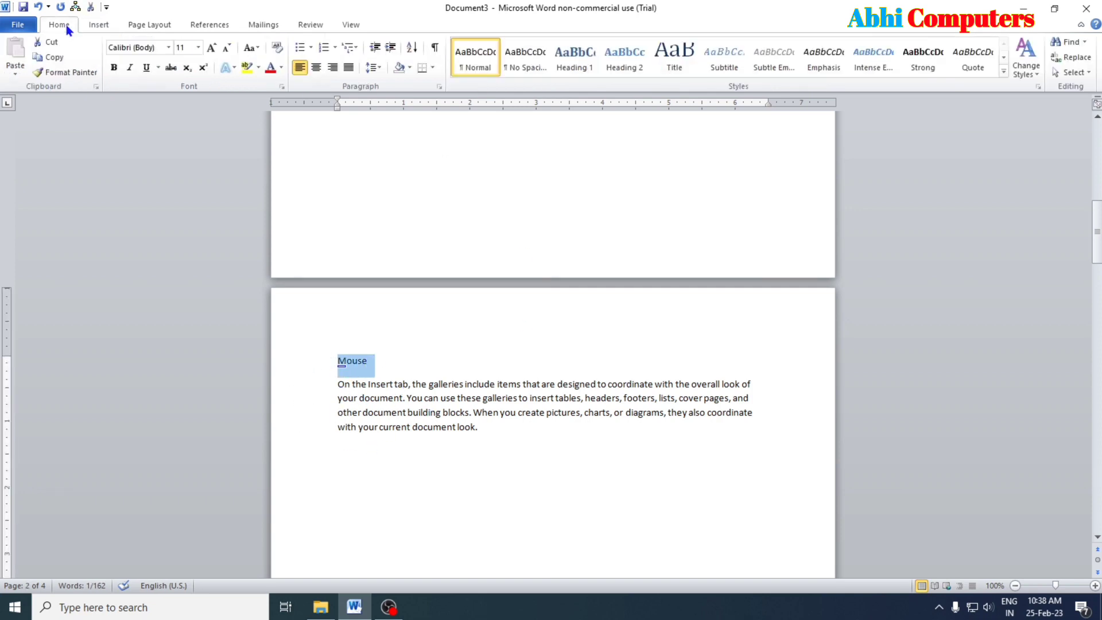
{"action": "left_click", "coordinate": [576, 66]}
{"action": "left_click", "coordinate": [469, 446]}
- Apply the Heading 1 style to the "Keyboard" title on page 3
{"action": "scroll", "coordinate": [448, 420], "scroll_direction": "down", "scroll_amount": 5}
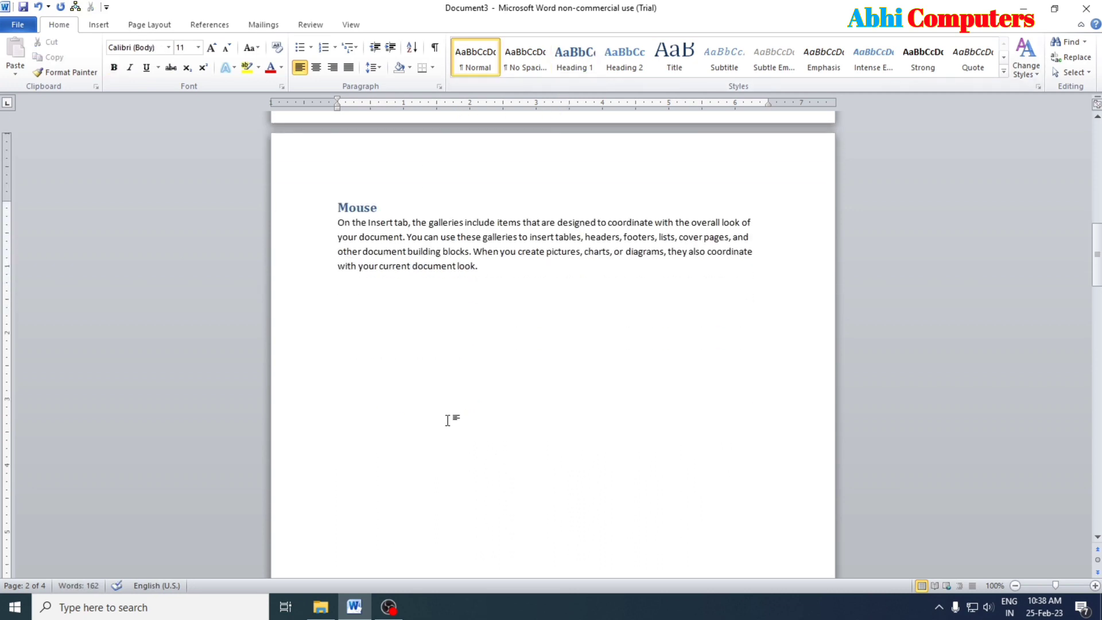
{"action": "scroll", "coordinate": [448, 420], "scroll_direction": "down", "scroll_amount": 18}
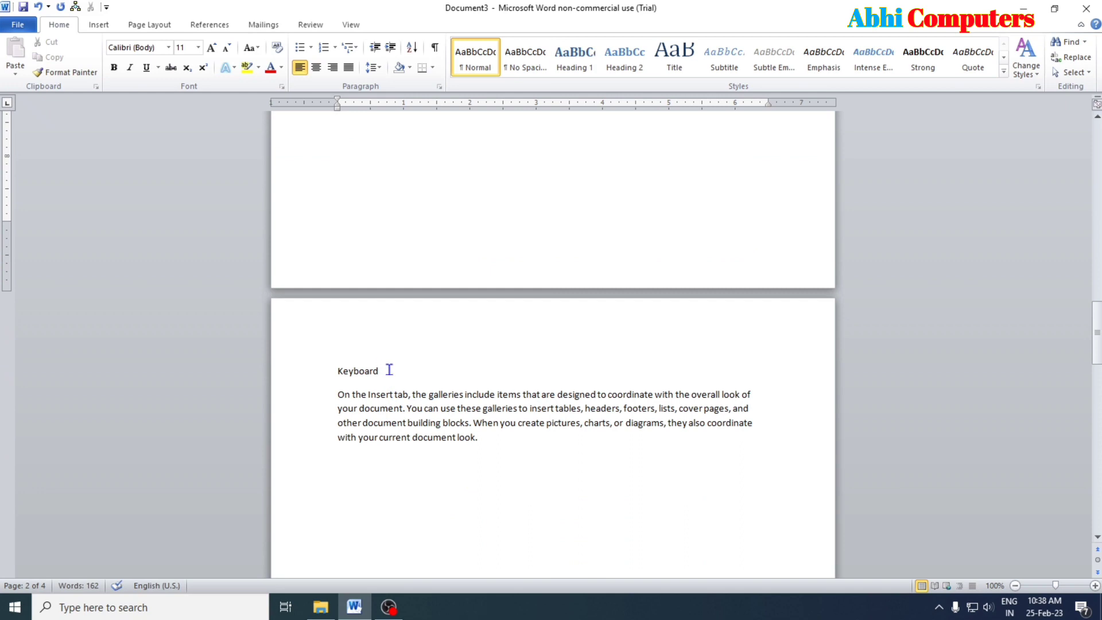
{"action": "left_click_drag", "start_coordinate": [390, 370], "coordinate": [331, 369]}
{"action": "left_click", "coordinate": [575, 56]}
- Apply the Heading 1 style to the "Monitor" title on page 4
{"action": "scroll", "coordinate": [401, 430], "scroll_direction": "down", "scroll_amount": 8}
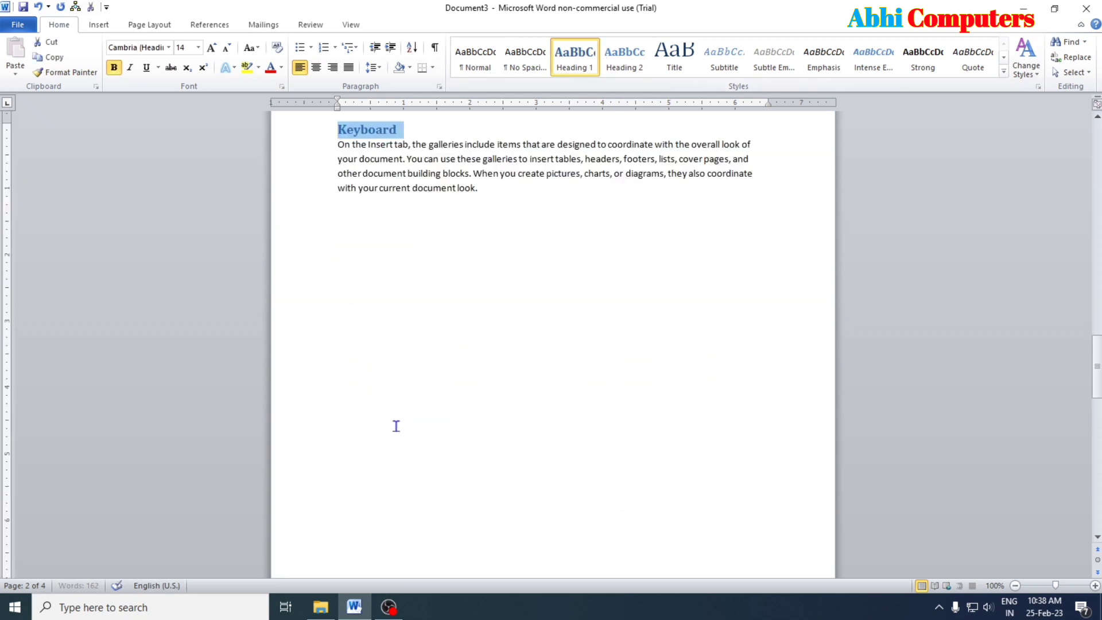
{"action": "scroll", "coordinate": [396, 426], "scroll_direction": "down", "scroll_amount": 10}
{"action": "left_click_drag", "start_coordinate": [389, 426], "coordinate": [334, 425]}
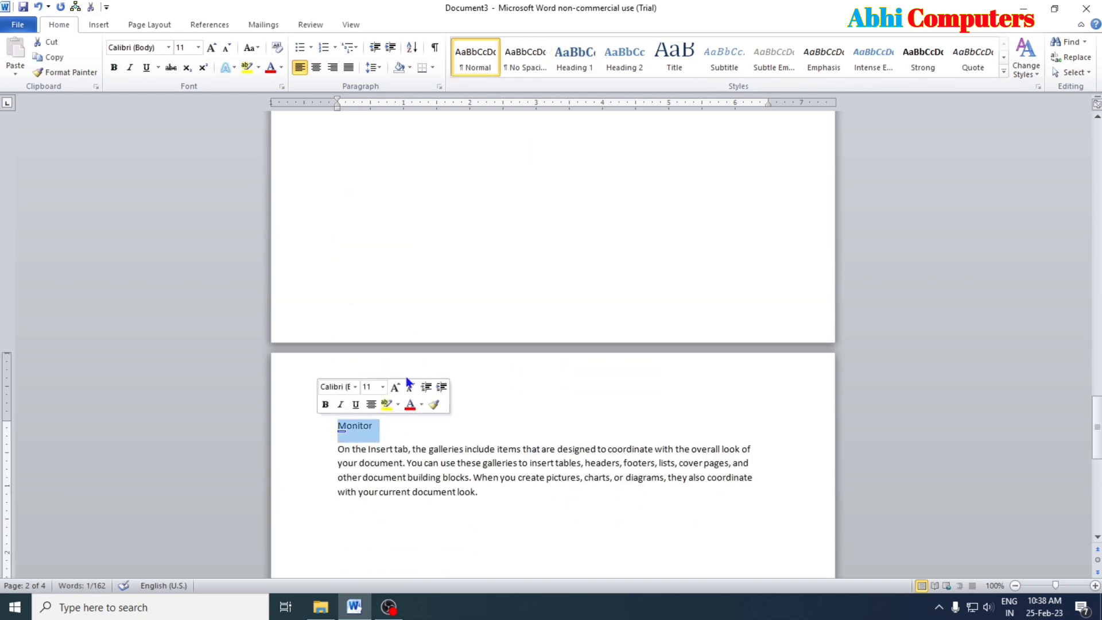
{"action": "left_click", "coordinate": [574, 56]}
- Insert a table of contents on the blank first page using the built-in Automatic Table 2 layout
{"action": "scroll", "coordinate": [533, 359], "scroll_direction": "up", "scroll_amount": 4}
{"action": "scroll", "coordinate": [533, 358], "scroll_direction": "up", "scroll_amount": 15}
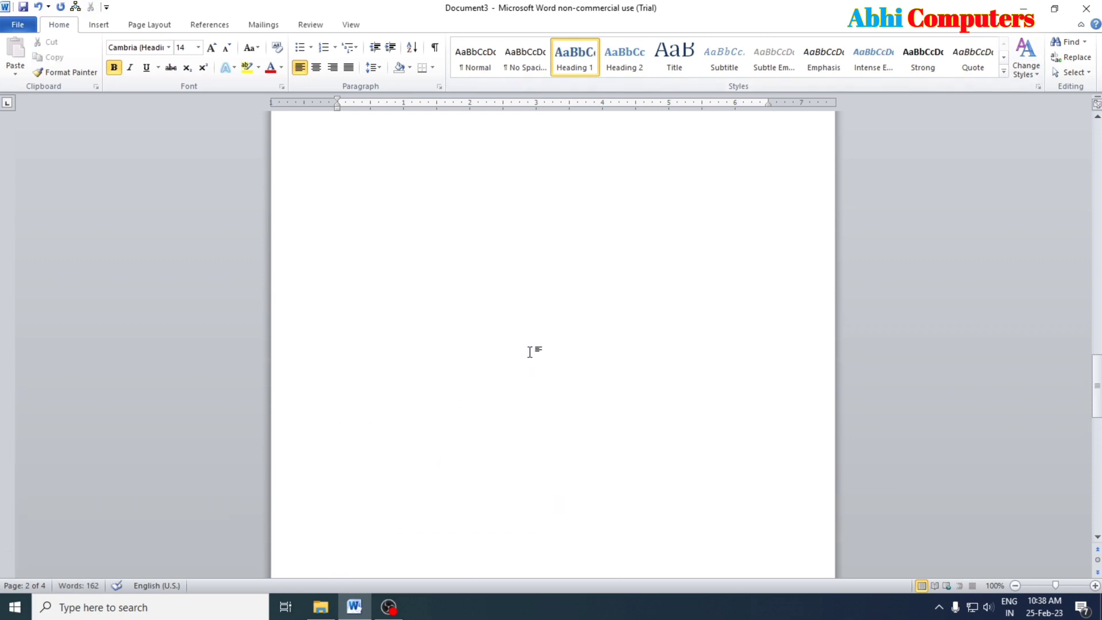
{"action": "scroll", "coordinate": [530, 352], "scroll_direction": "down", "scroll_amount": 13}
{"action": "scroll", "coordinate": [530, 351], "scroll_direction": "up", "scroll_amount": 20}
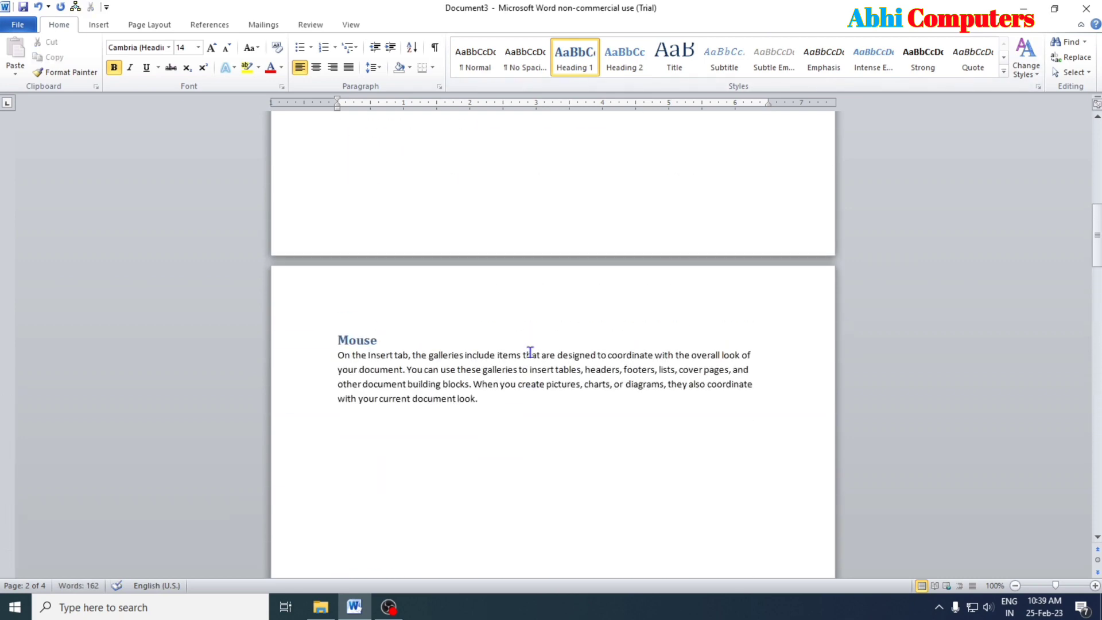
{"action": "left_click", "coordinate": [393, 241]}
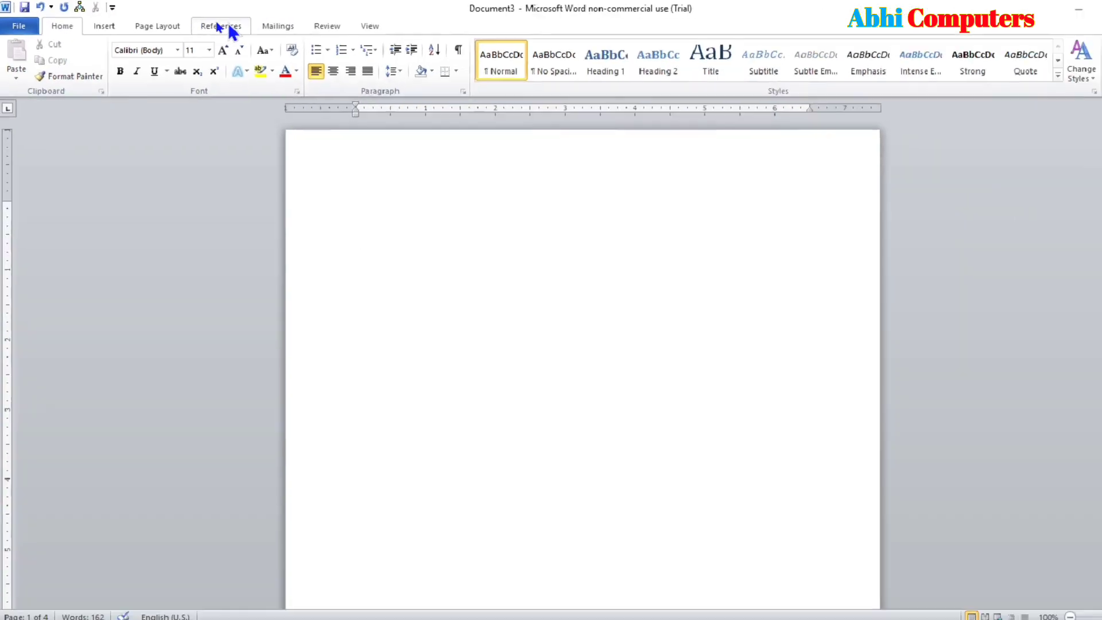
{"action": "left_click", "coordinate": [218, 26]}
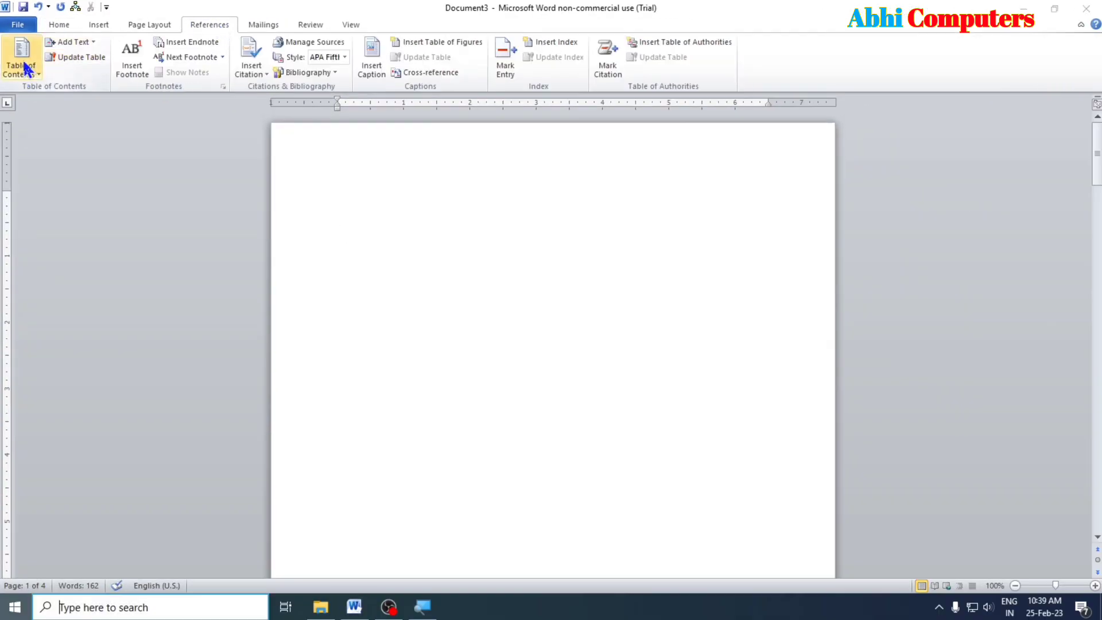
{"action": "key", "text": "super"}
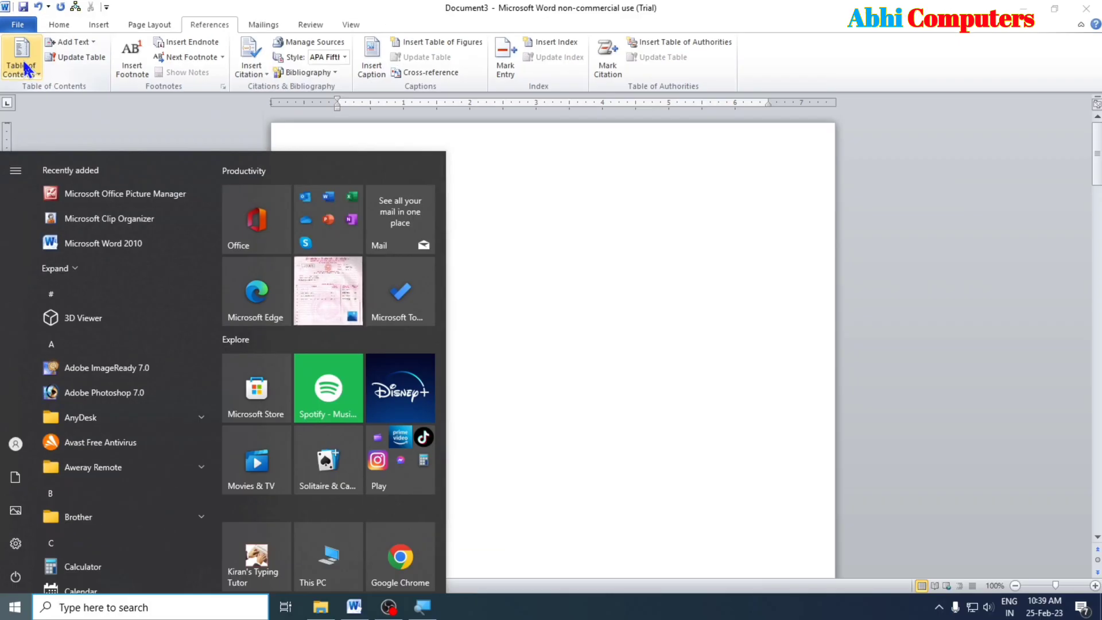
{"action": "key", "text": "super"}
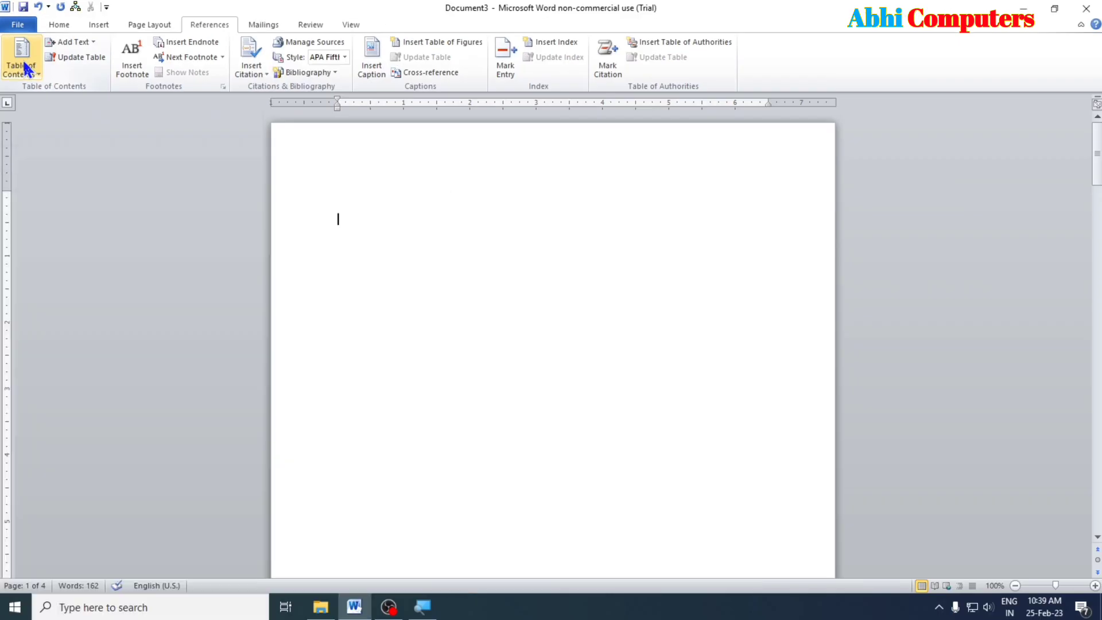
{"action": "left_click", "coordinate": [24, 64]}
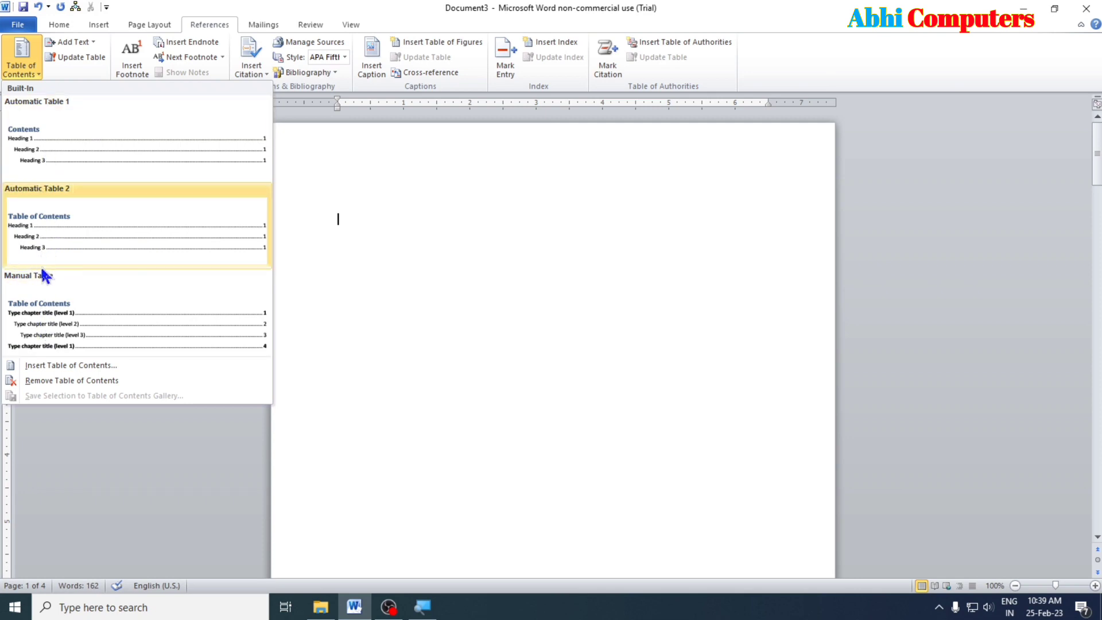
{"action": "left_click", "coordinate": [49, 232]}
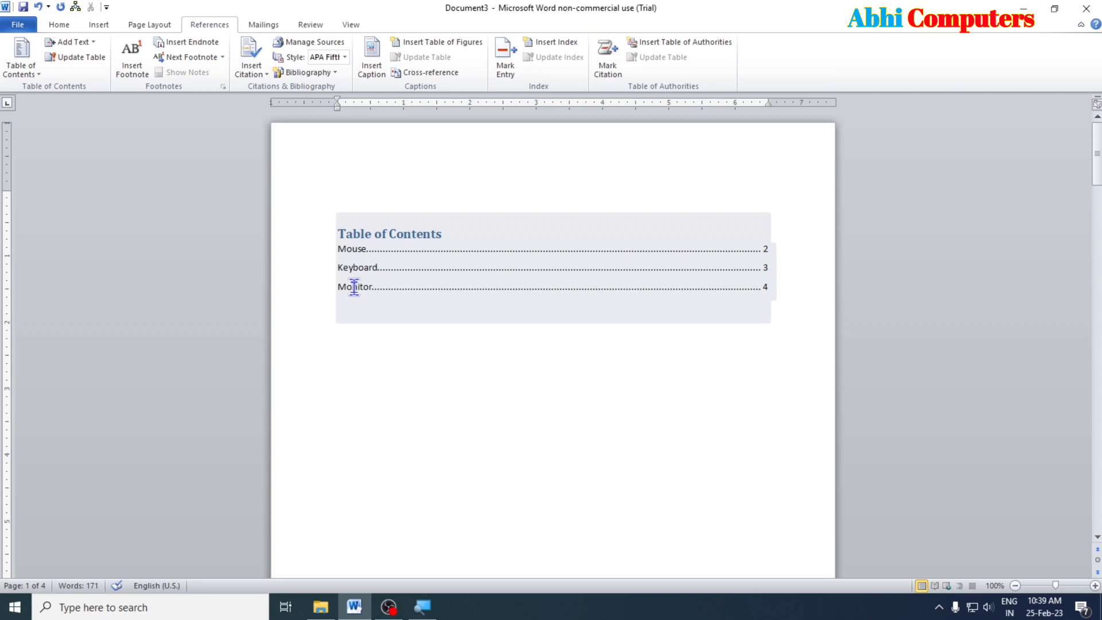
{"action": "left_click", "coordinate": [368, 306]}
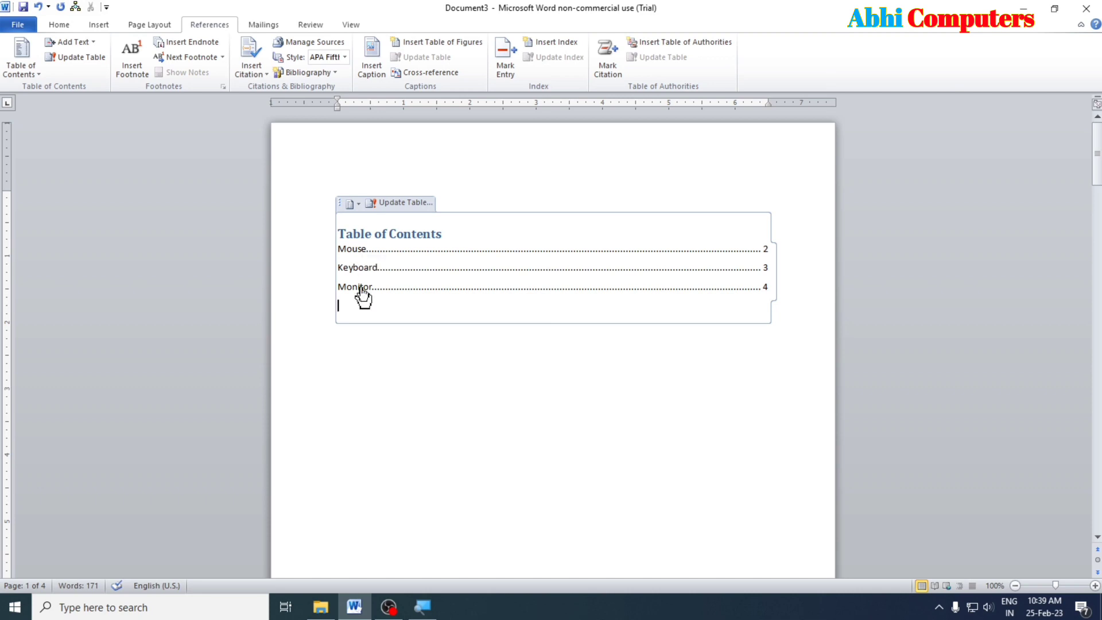
- Follow the "Monitor" entry in the table of contents to check its link, and return to the blank area below the table
{"action": "left_click", "coordinate": [360, 287], "text": "ctrl"}
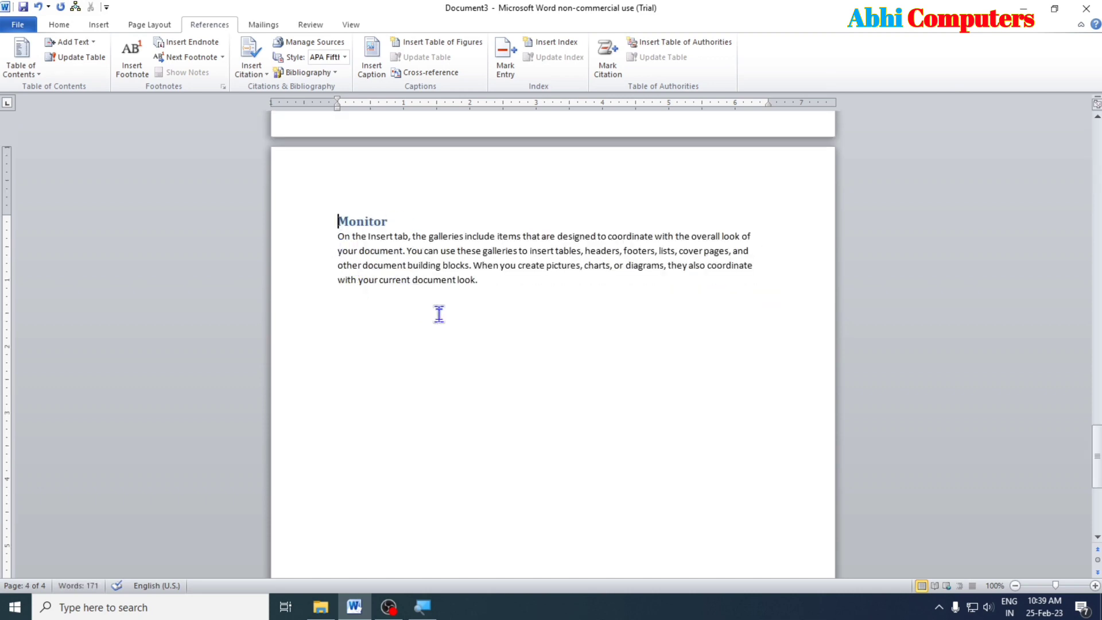
{"action": "left_click", "coordinate": [495, 314]}
{"action": "scroll", "coordinate": [495, 314], "scroll_direction": "up", "scroll_amount": 3}
{"action": "scroll", "coordinate": [491, 310], "scroll_direction": "up", "scroll_amount": 15}
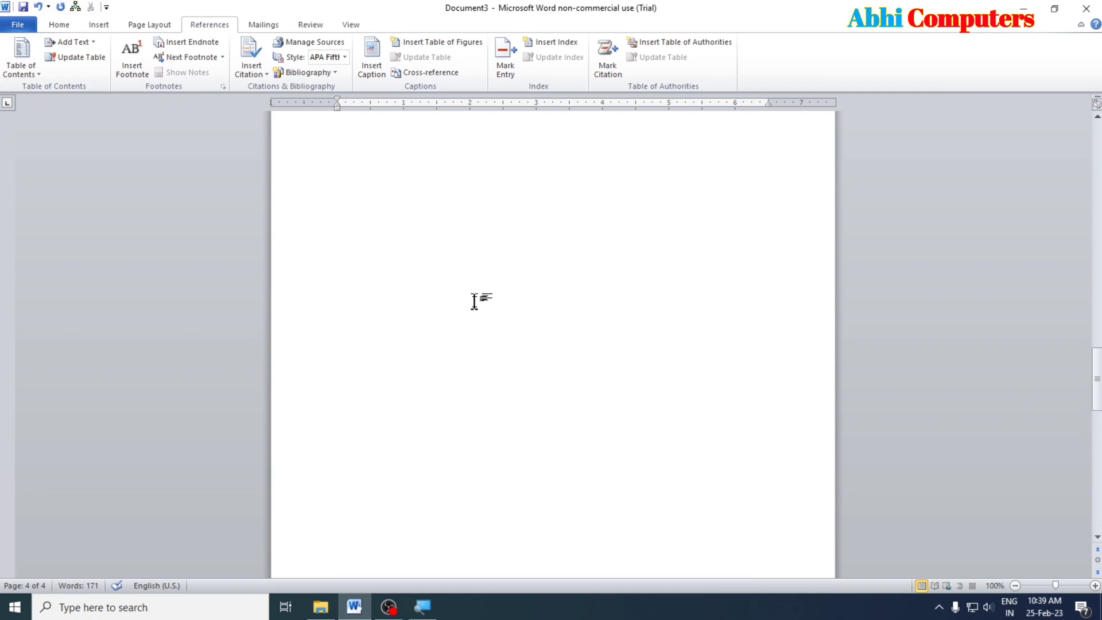
{"action": "scroll", "coordinate": [475, 301], "scroll_direction": "up", "scroll_amount": 20}
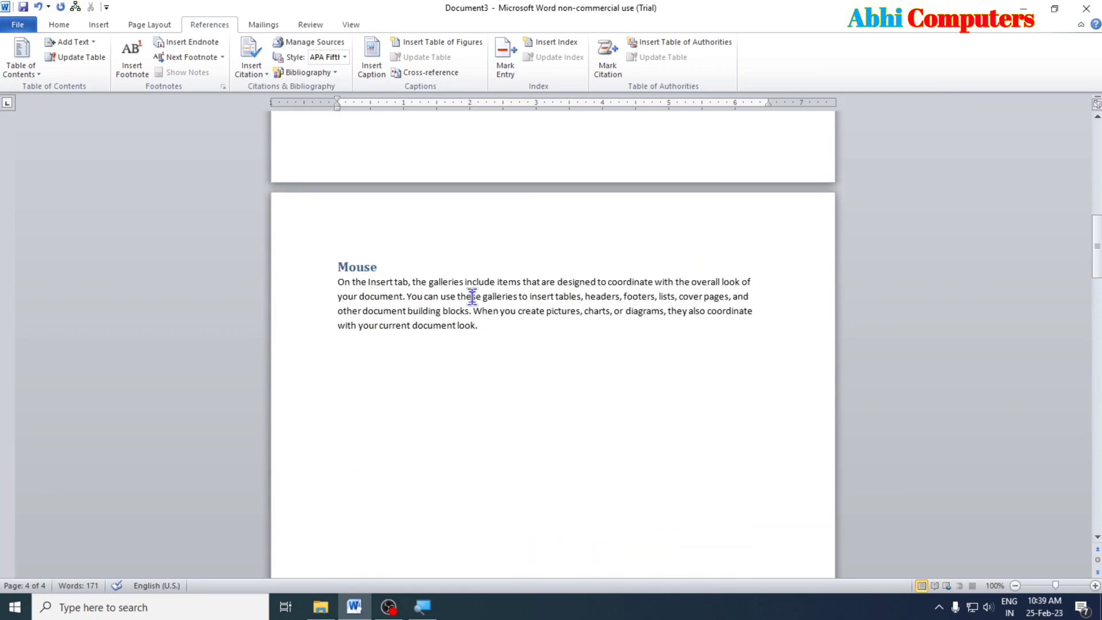
{"action": "scroll", "coordinate": [472, 297], "scroll_direction": "up", "scroll_amount": 2}
{"action": "double_click", "coordinate": [471, 329]}
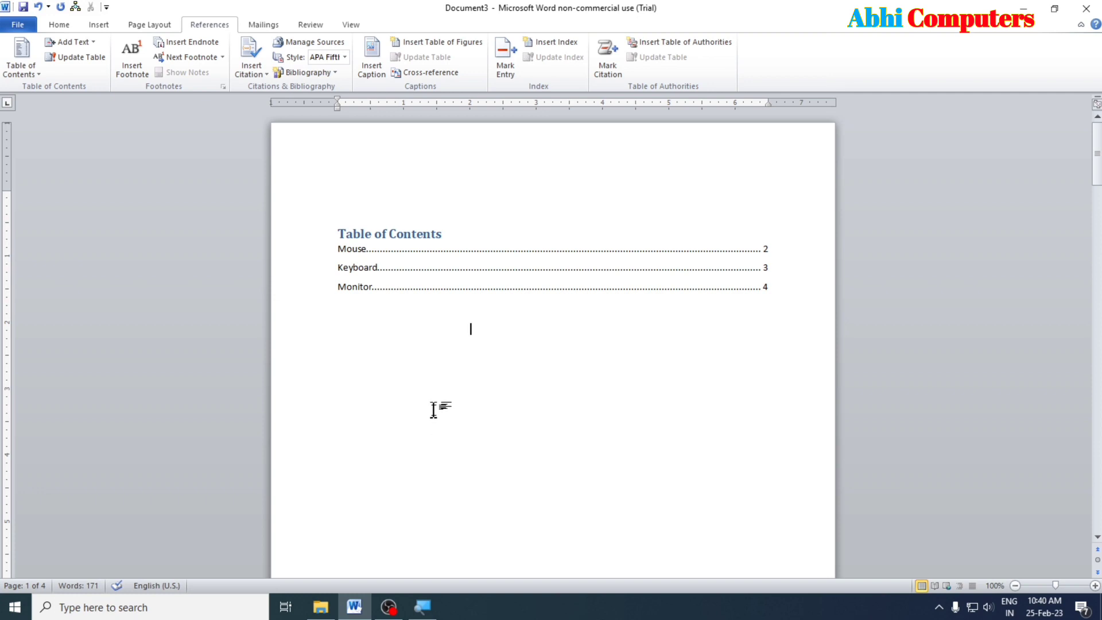
- Create a new blank document and fill it with three paragraphs of sample text using the =rand function
{"action": "key", "text": "ctrl+n"}
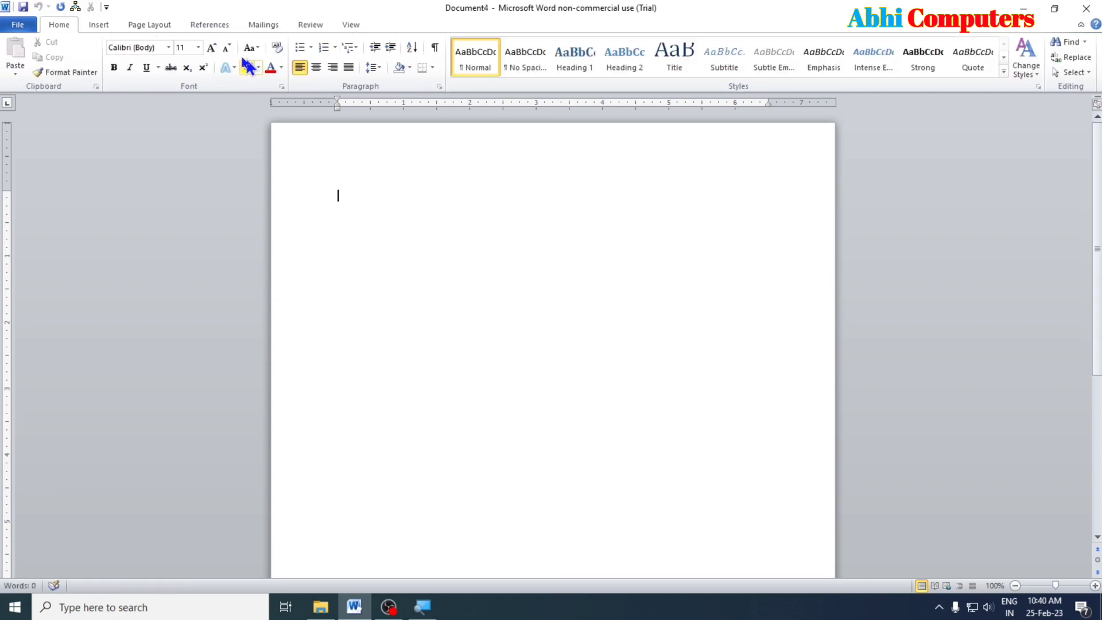
{"action": "left_click", "coordinate": [209, 26]}
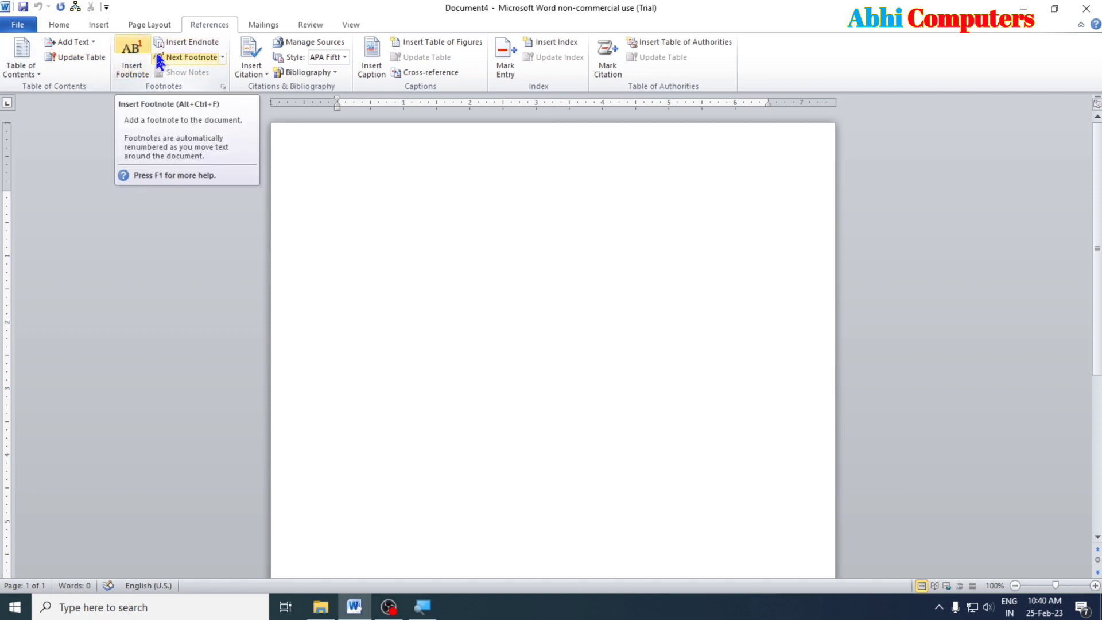
{"action": "type", "text": "=r"}
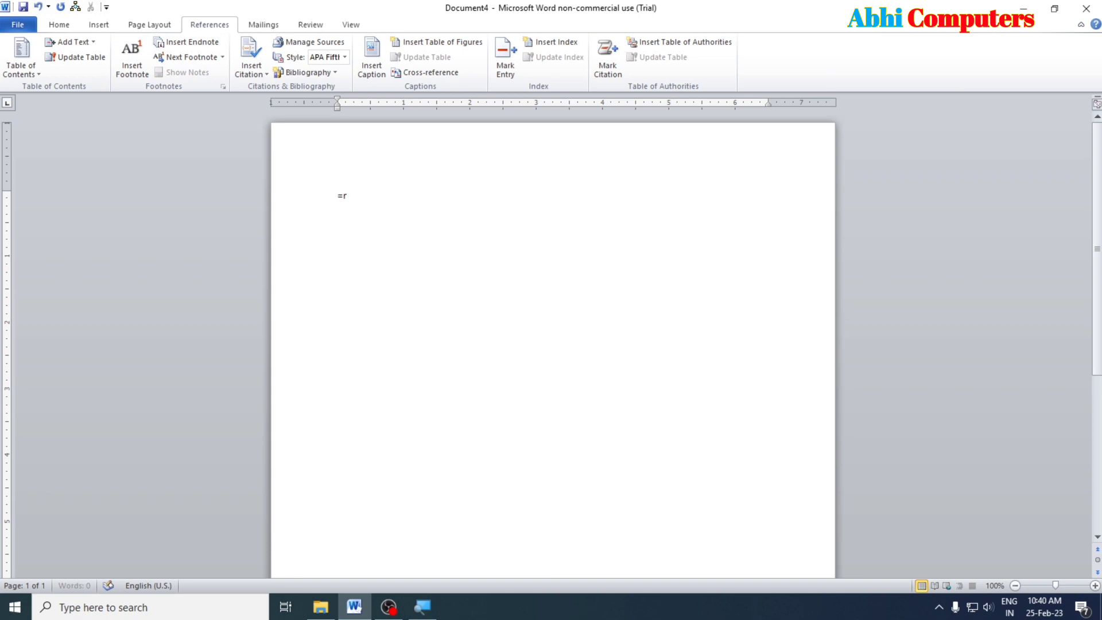
{"action": "type", "text": "and("}
{"action": "key", "text": "BackSpace"}
{"action": "key", "text": "BackSpace"}
{"action": "key", "text": "Return"}
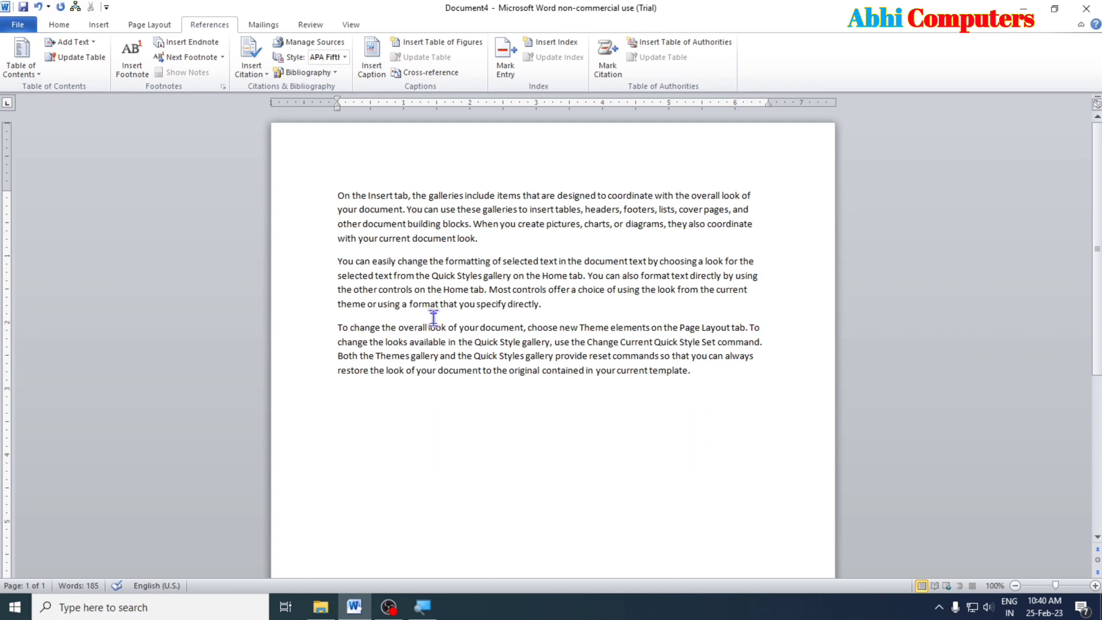
- Insert the word "pc" before "Theme elements" in the first sentence of the third paragraph
{"action": "left_click", "coordinate": [655, 342]}
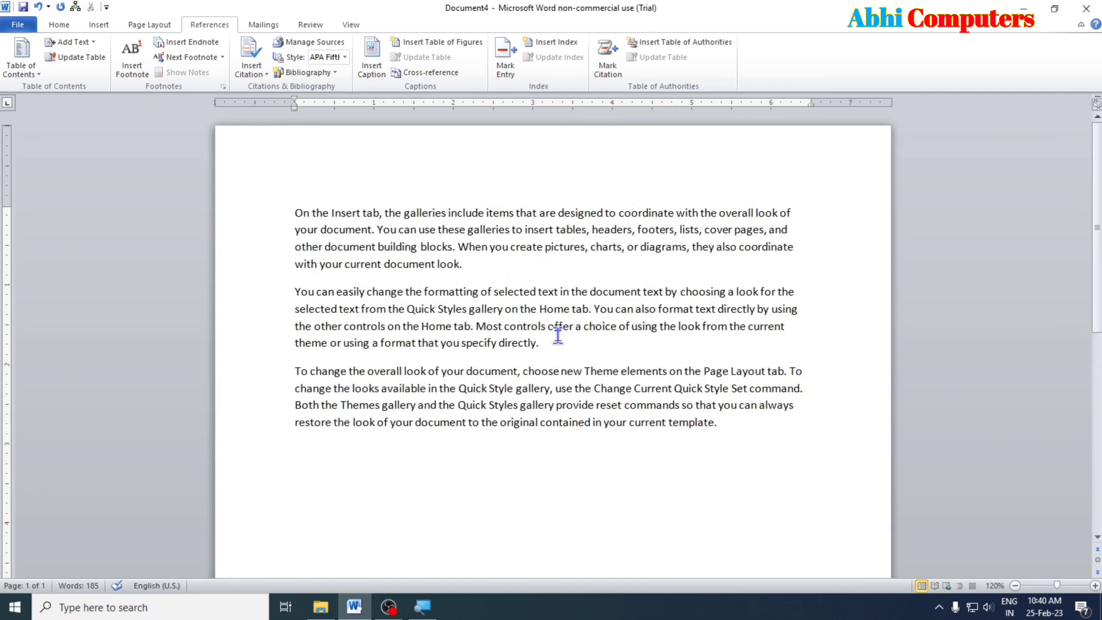
{"action": "left_click", "coordinate": [590, 371]}
{"action": "type", "text": "pc"}
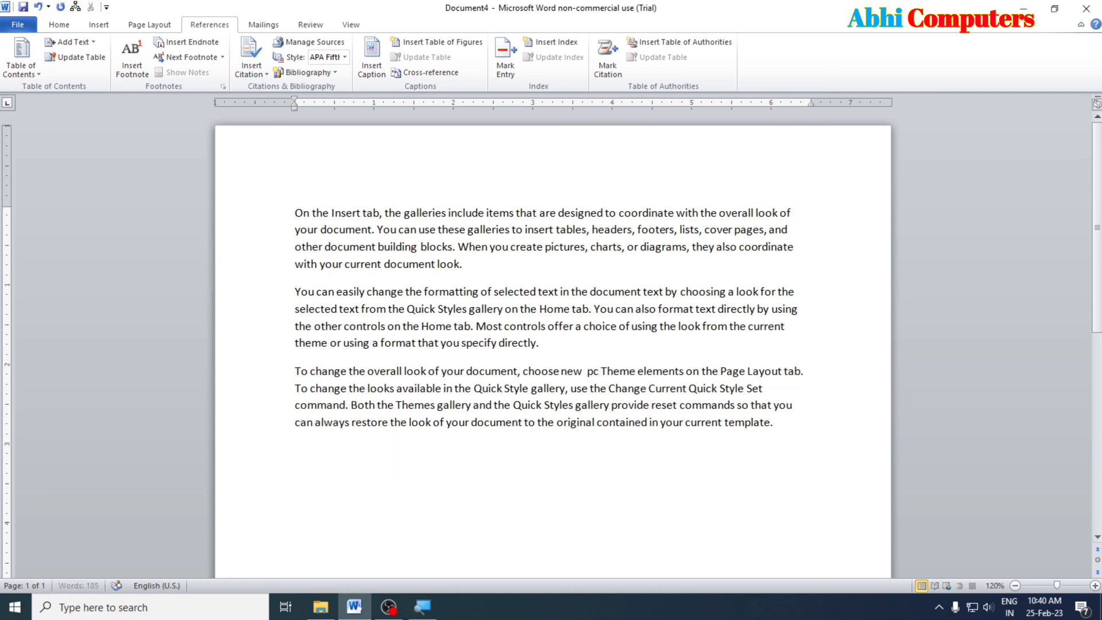
- Insert a footnote inside the word "pc" in the third paragraph, enter its explanatory text, and inspect its reference mark
{"action": "double_click", "coordinate": [589, 370]}
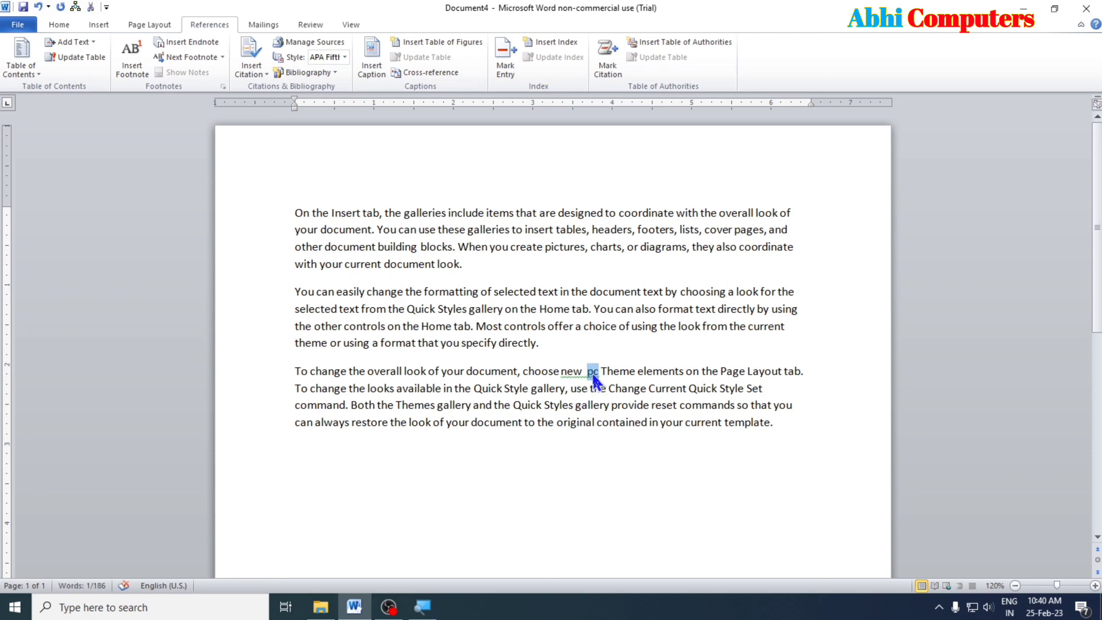
{"action": "left_click", "coordinate": [594, 374]}
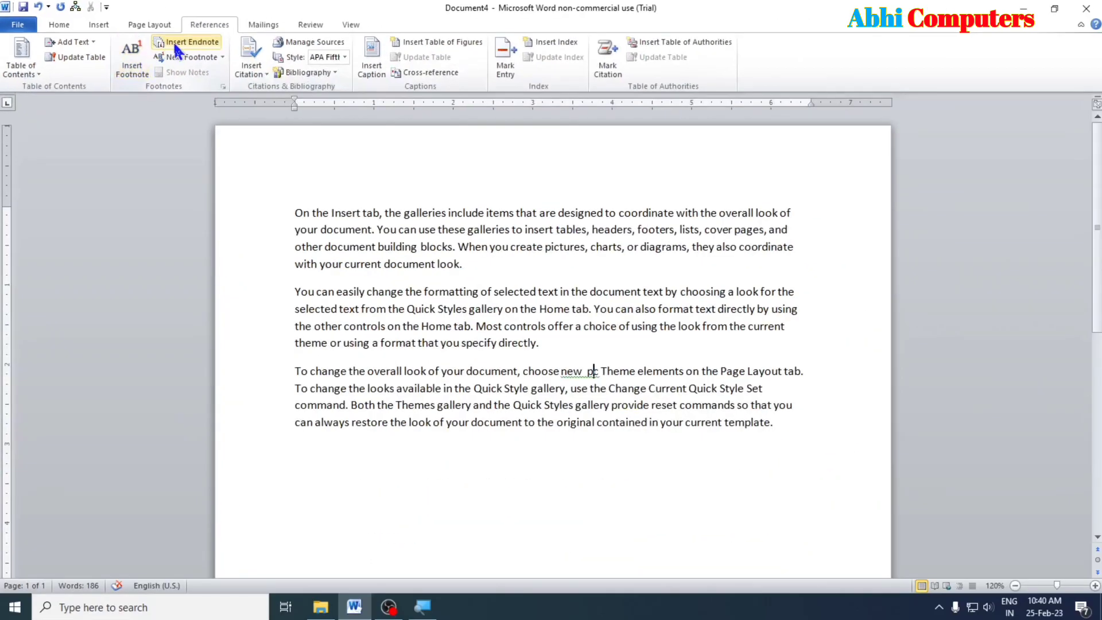
{"action": "left_click", "coordinate": [131, 68]}
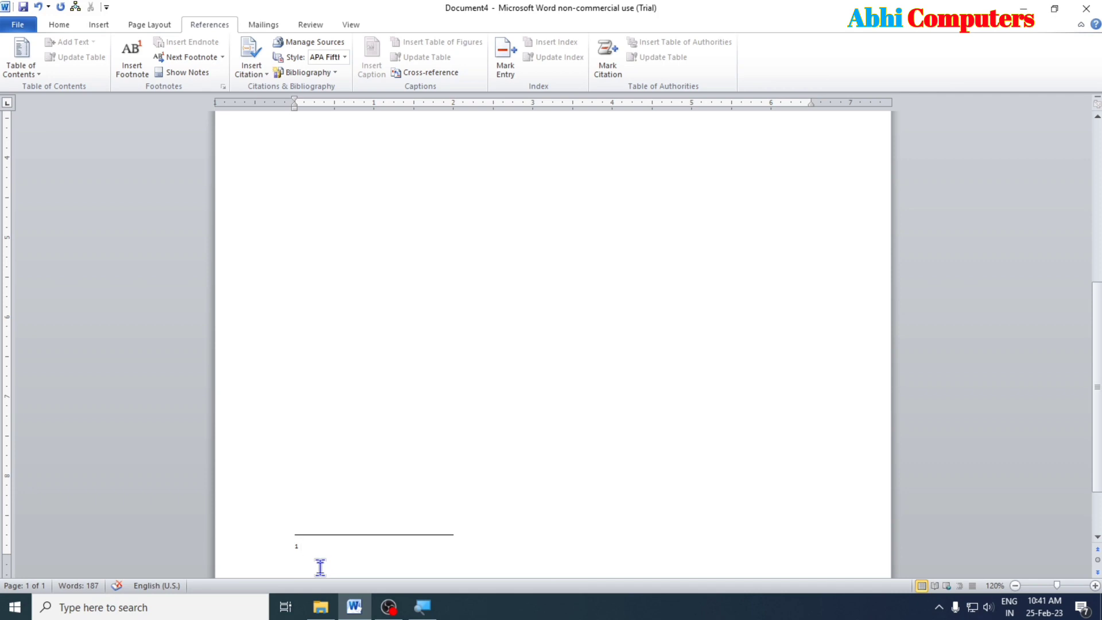
{"action": "type", "text": "puter"}
{"action": "scroll", "coordinate": [405, 410], "scroll_direction": "up", "scroll_amount": 2}
{"action": "scroll", "coordinate": [405, 409], "scroll_direction": "down", "scroll_amount": 2}
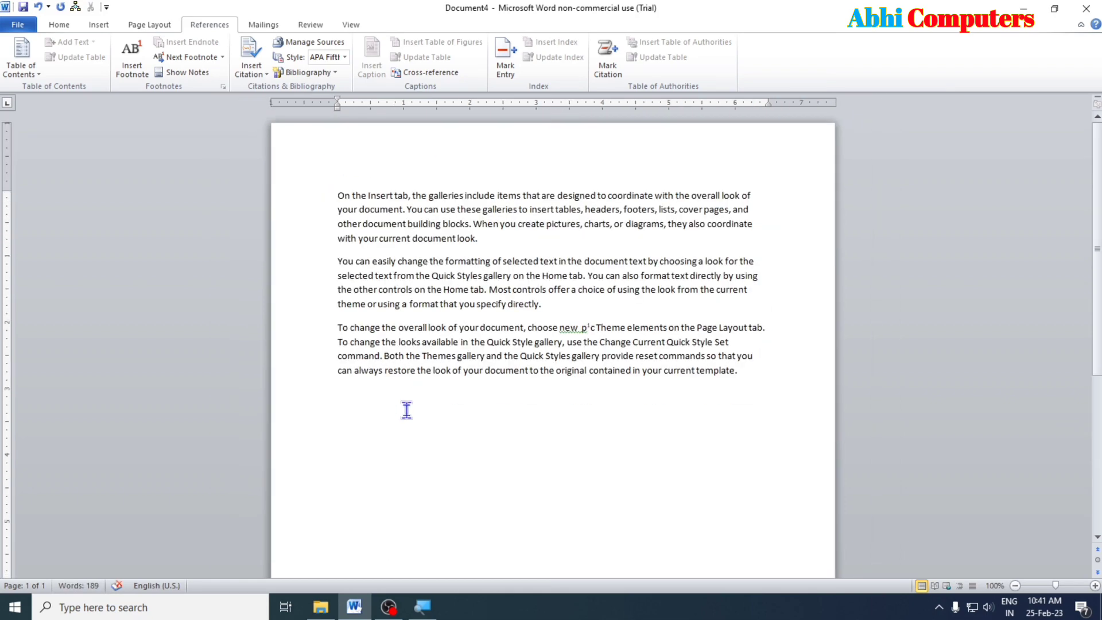
{"action": "scroll", "coordinate": [406, 410], "scroll_direction": "down", "scroll_amount": 5}
{"action": "scroll", "coordinate": [406, 409], "scroll_direction": "up", "scroll_amount": 4}
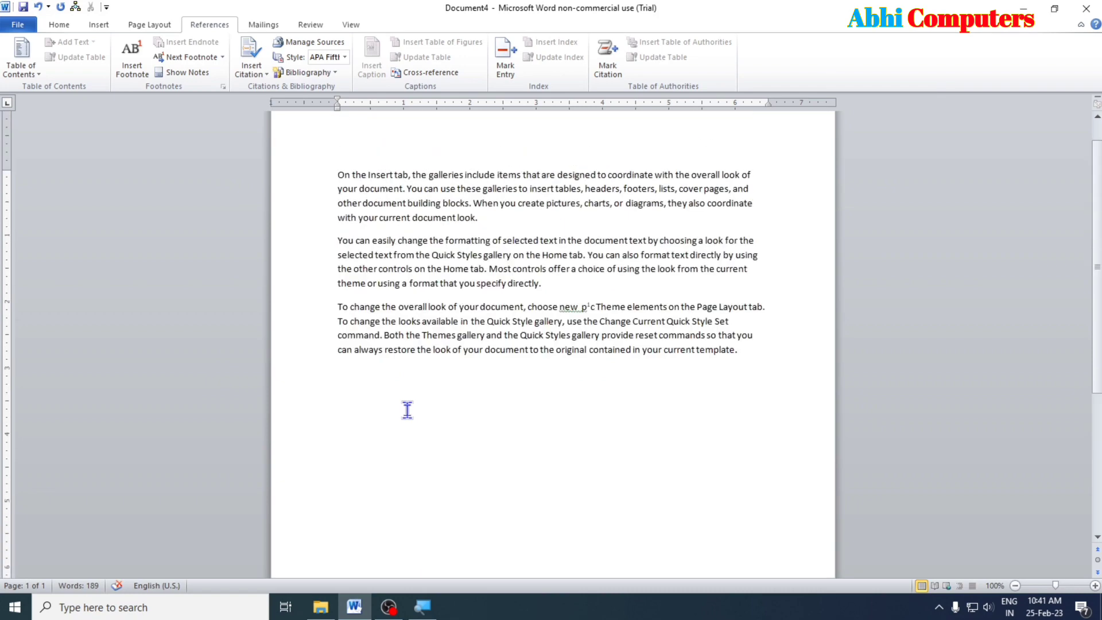
{"action": "scroll", "coordinate": [406, 409], "scroll_direction": "up", "scroll_amount": 2, "text": "ctrl"}
{"action": "scroll", "coordinate": [602, 414], "scroll_direction": "up", "scroll_amount": 2, "text": "ctrl"}
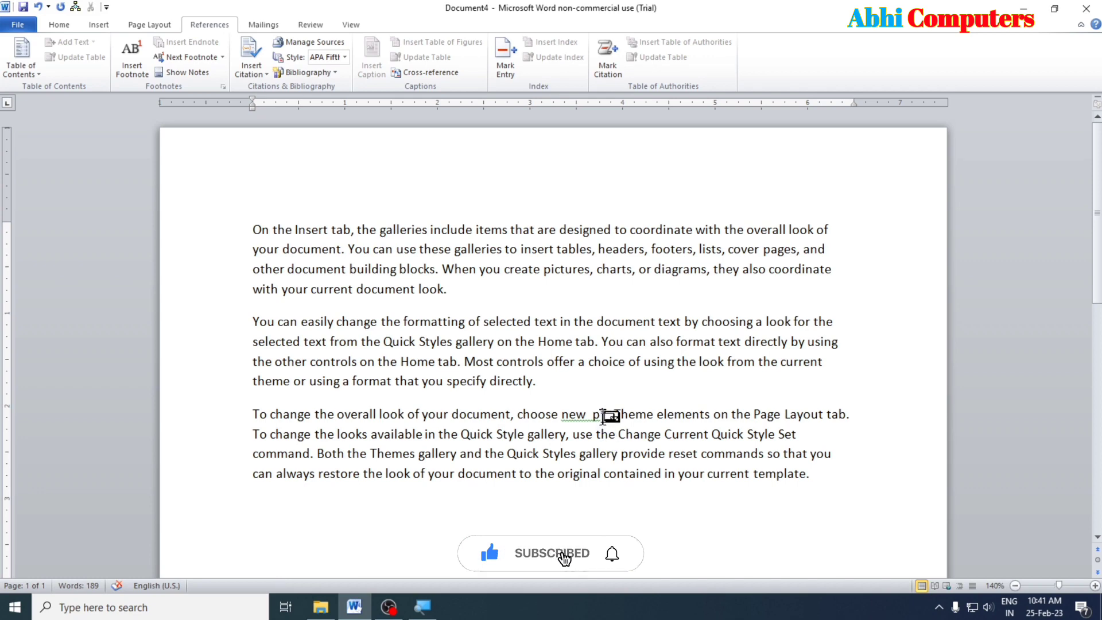
{"action": "scroll", "coordinate": [603, 414], "scroll_direction": "up", "scroll_amount": 1, "text": "ctrl"}
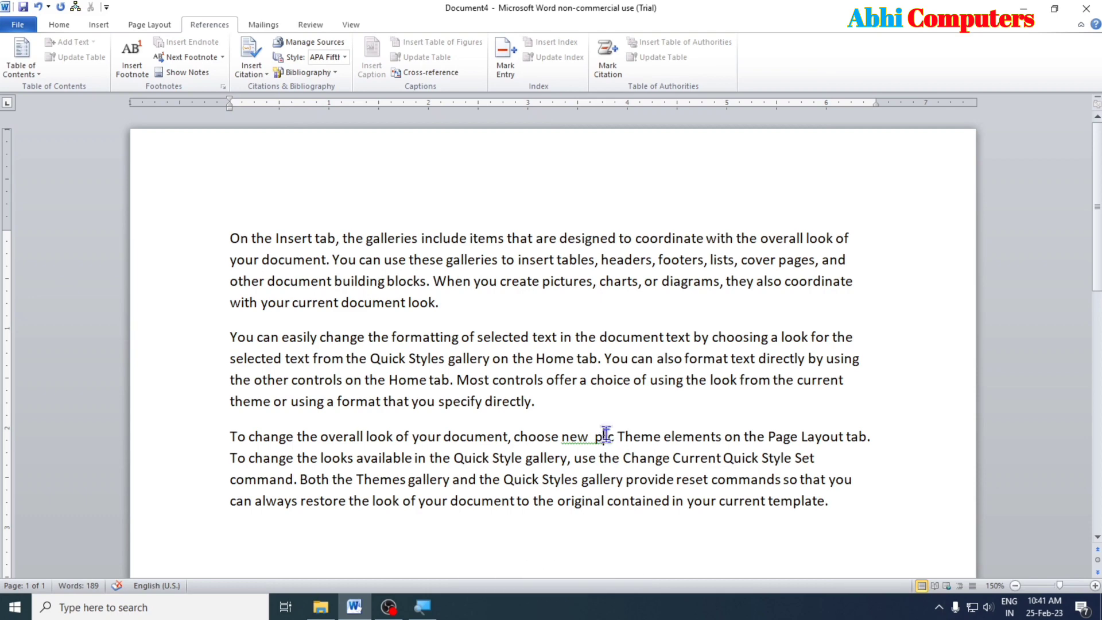
- Delete the footnote reference mark from the word "pc" and check the rest of the page
{"action": "left_click", "coordinate": [604, 438]}
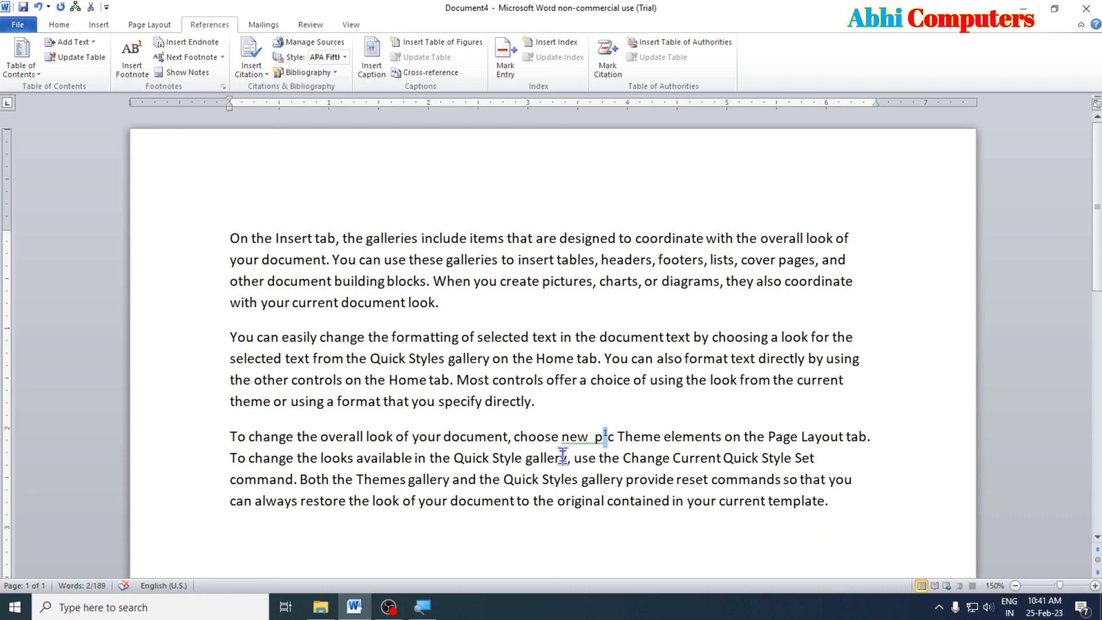
{"action": "key", "text": "Delete"}
{"action": "scroll", "coordinate": [562, 453], "scroll_direction": "down", "scroll_amount": 8}
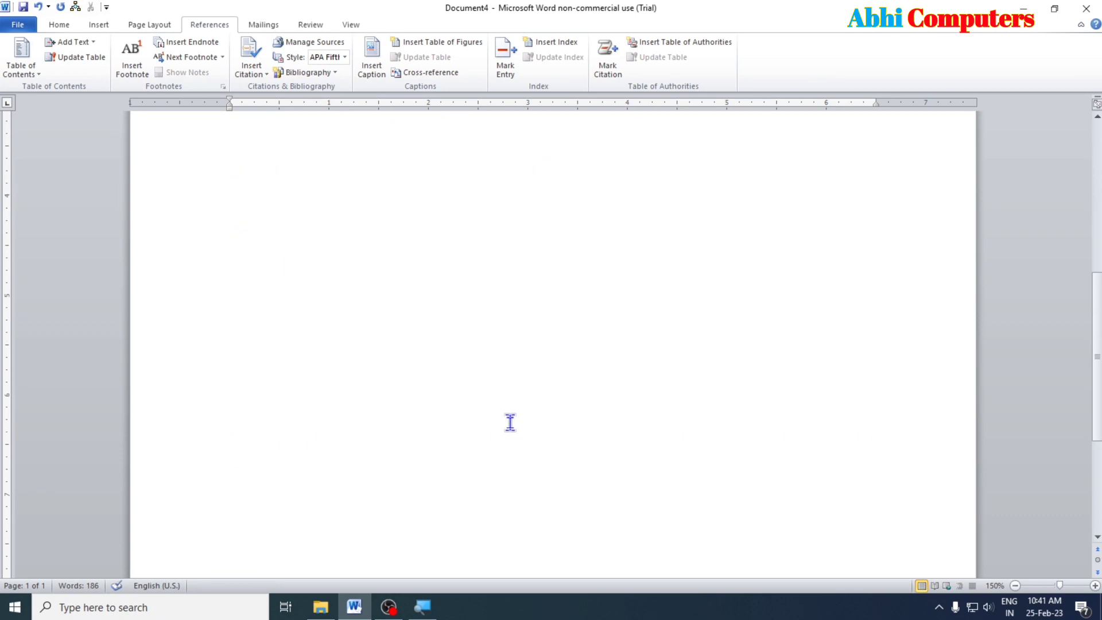
{"action": "scroll", "coordinate": [381, 480], "scroll_direction": "up", "scroll_amount": 5}
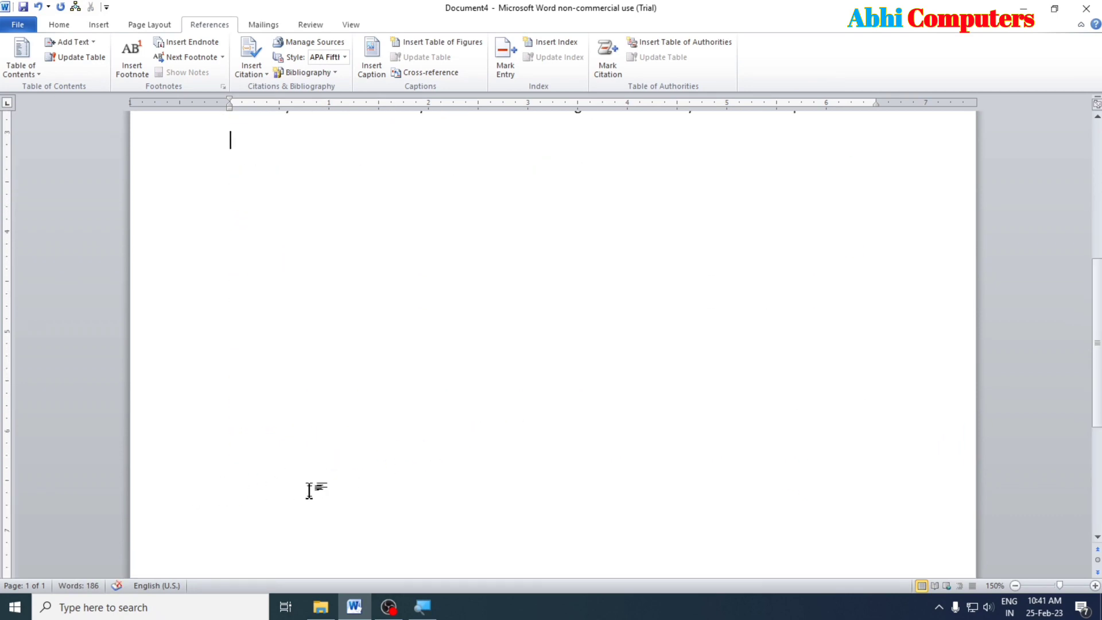
{"action": "scroll", "coordinate": [308, 491], "scroll_direction": "up", "scroll_amount": 7}
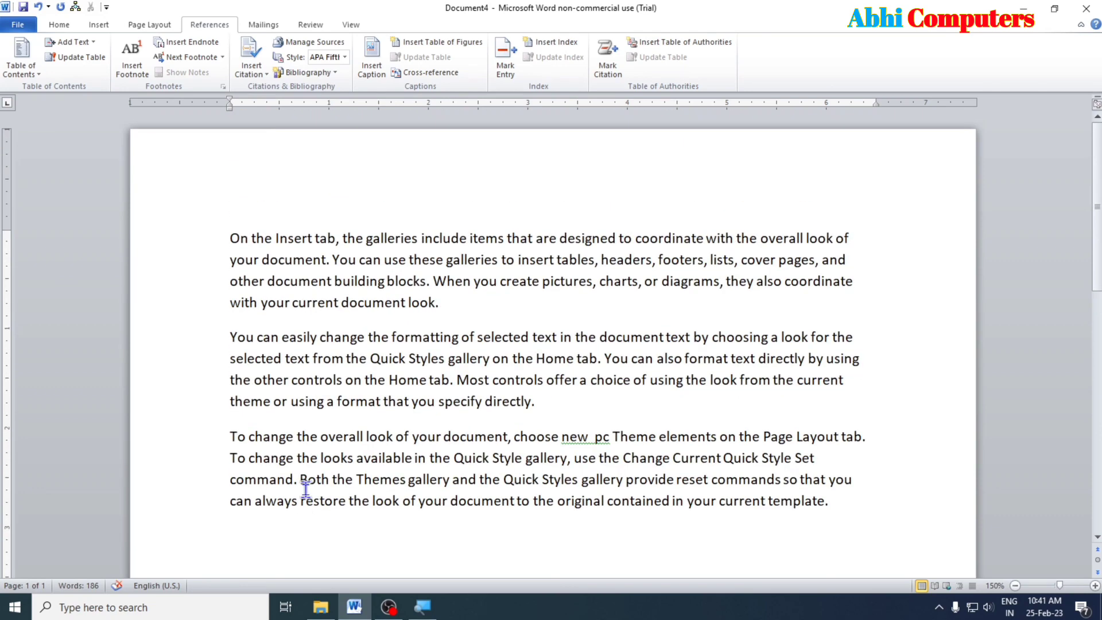
- Insert an endnote directly after the word "pc" in the third paragraph with the text "Personal computers"
{"action": "left_click", "coordinate": [611, 436]}
{"action": "left_click", "coordinate": [199, 50]}
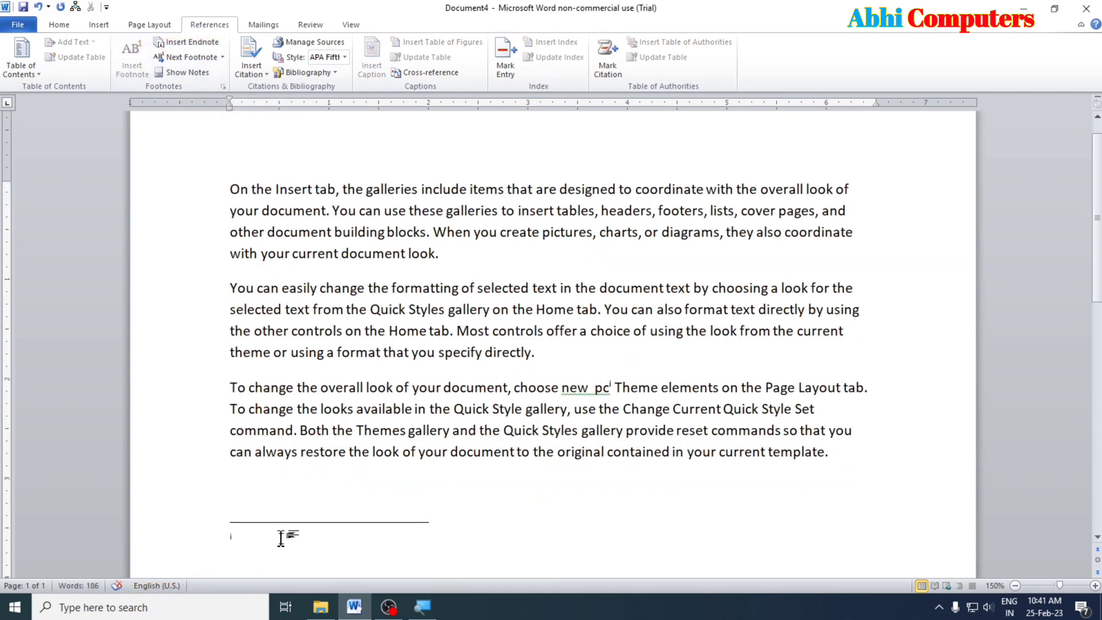
{"action": "type", "text": "person"}
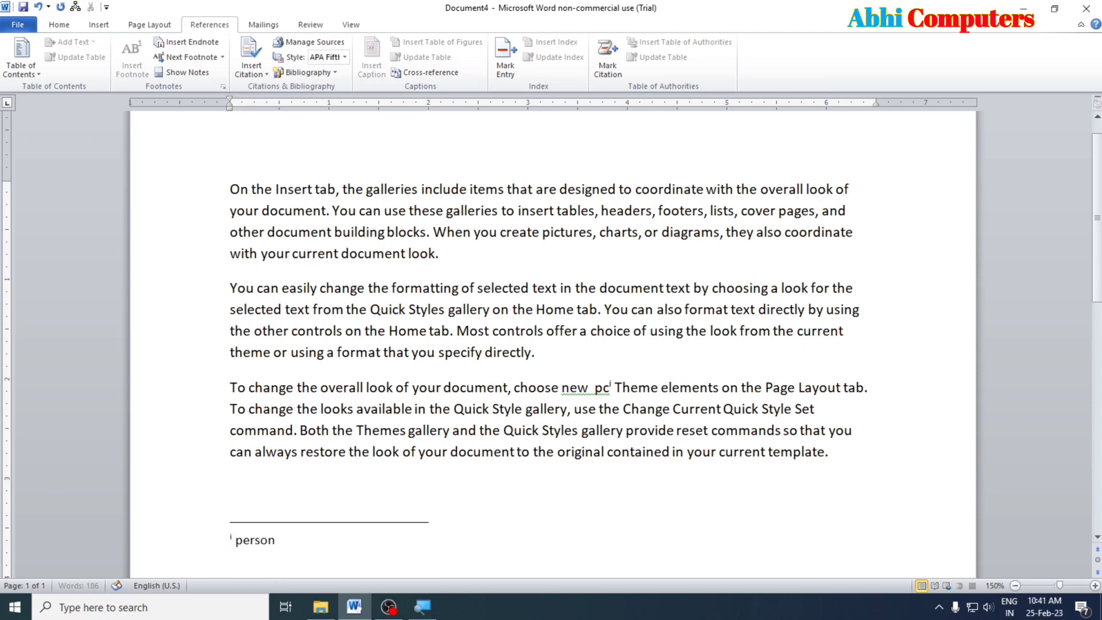
{"action": "key", "text": "BackSpace"}
{"action": "key", "text": "BackSpace"}
{"action": "type", "text": "l"}
{"action": "key", "text": "BackSpace"}
{"action": "type", "text": "al computers"}
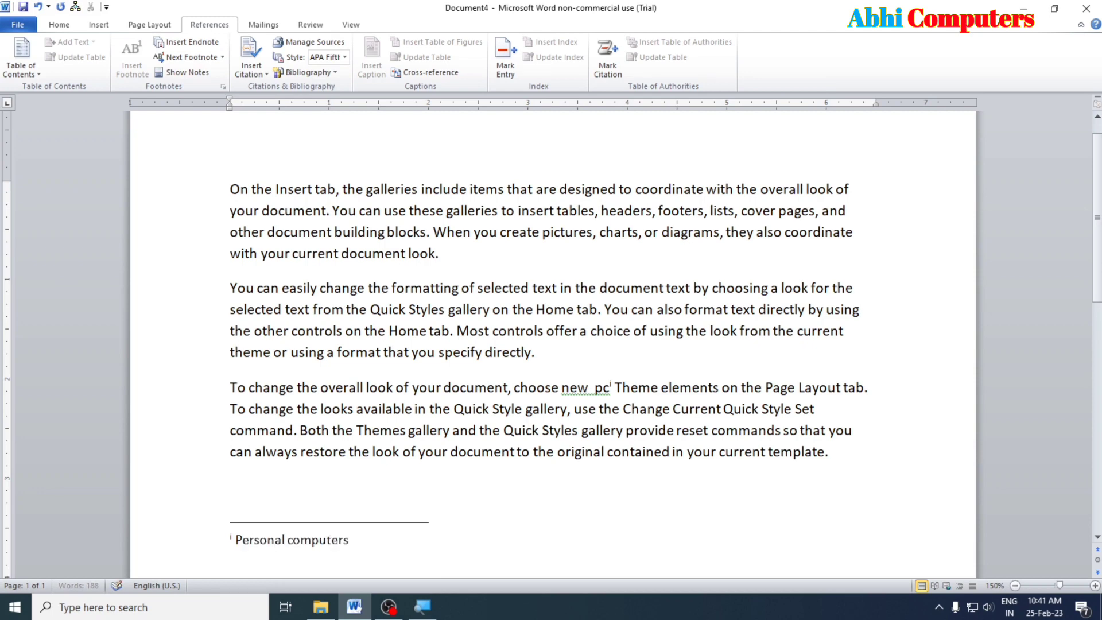
{"action": "mouse_move", "coordinate": [610, 385]}
- Delete the text of the endnote below the third paragraph
{"action": "key", "text": "shift+Home"}
{"action": "key", "text": "BackSpace"}
{"action": "key", "text": "shift+End"}
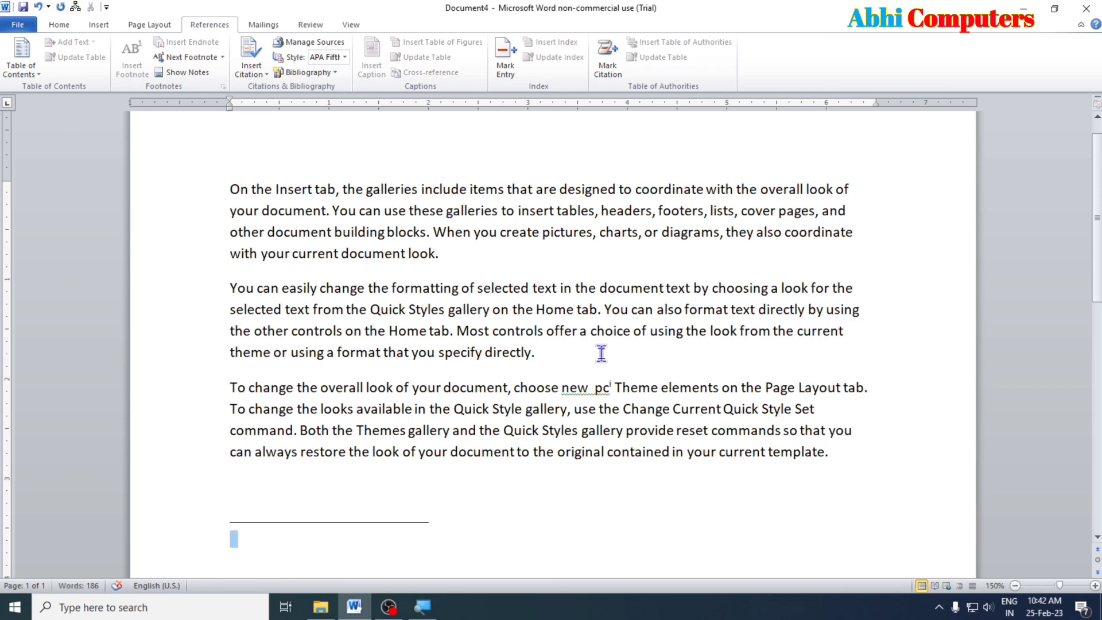
- Close the sample document without saving it and start a new blank document with the References commands showing
{"action": "key", "text": "ctrl+w"}
{"action": "key", "text": "n"}
{"action": "key", "text": "ctrl+n"}
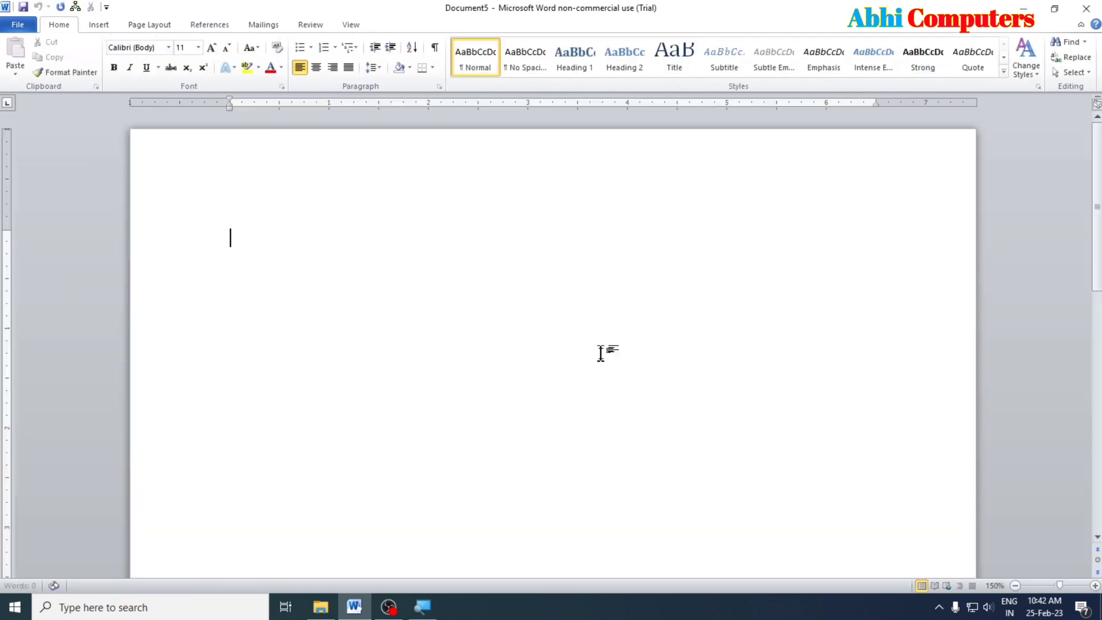
{"action": "left_click", "coordinate": [208, 25]}
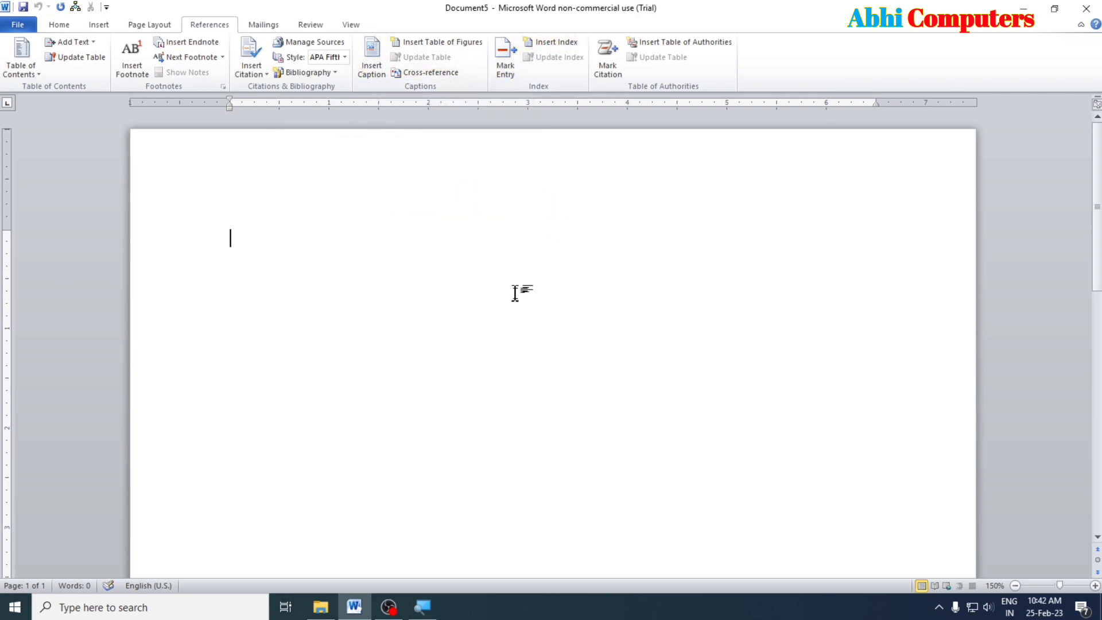
- Enter a list of ten first names in the blank document, each in its own paragraph
{"action": "type", "text": "=amit"}
{"action": "key", "text": "Return"}
{"action": "type", "text": "rohi"}
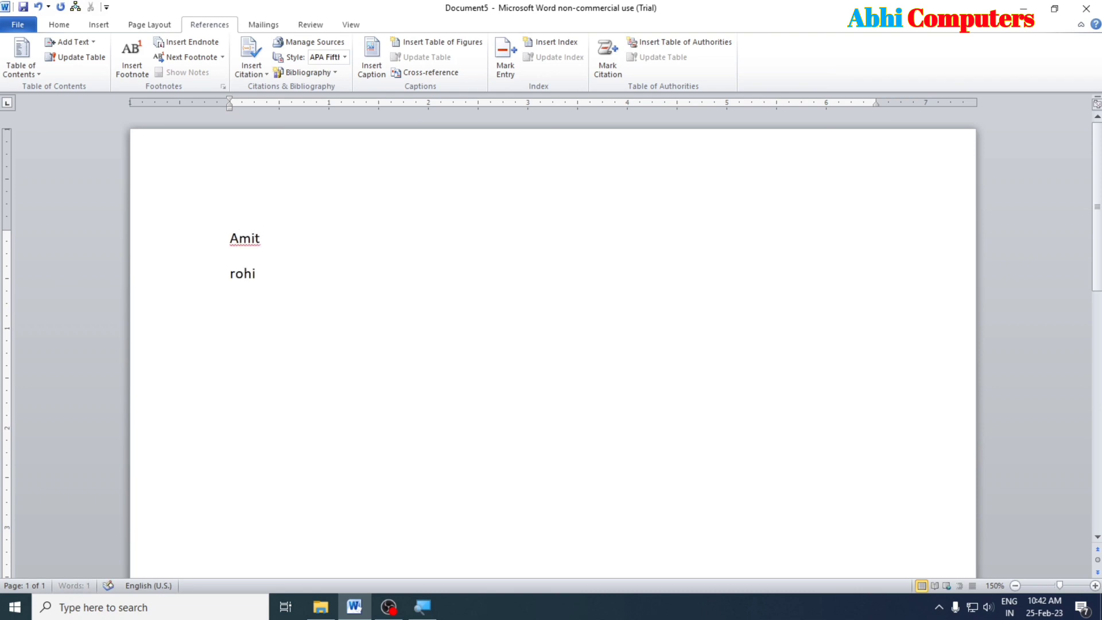
{"action": "type", "text": "t"}
{"action": "key", "text": "Return"}
{"action": "type", "text": "ra"}
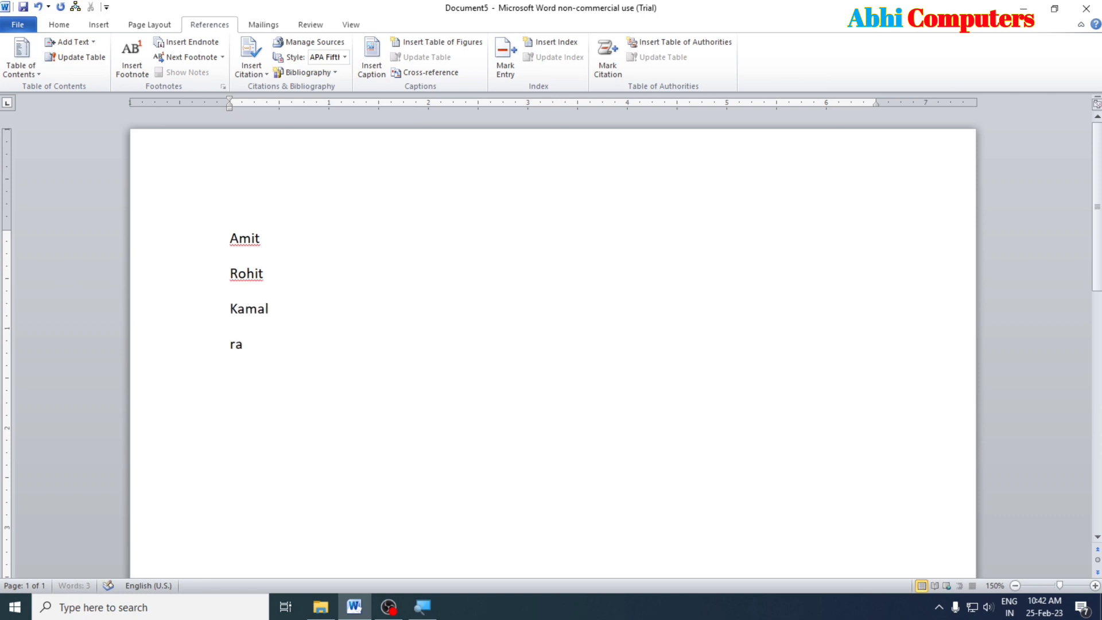
{"action": "type", "text": "m"}
{"action": "key", "text": "Return"}
{"action": "type", "text": "sham"}
{"action": "key", "text": "Return"}
{"action": "type", "text": "mo"}
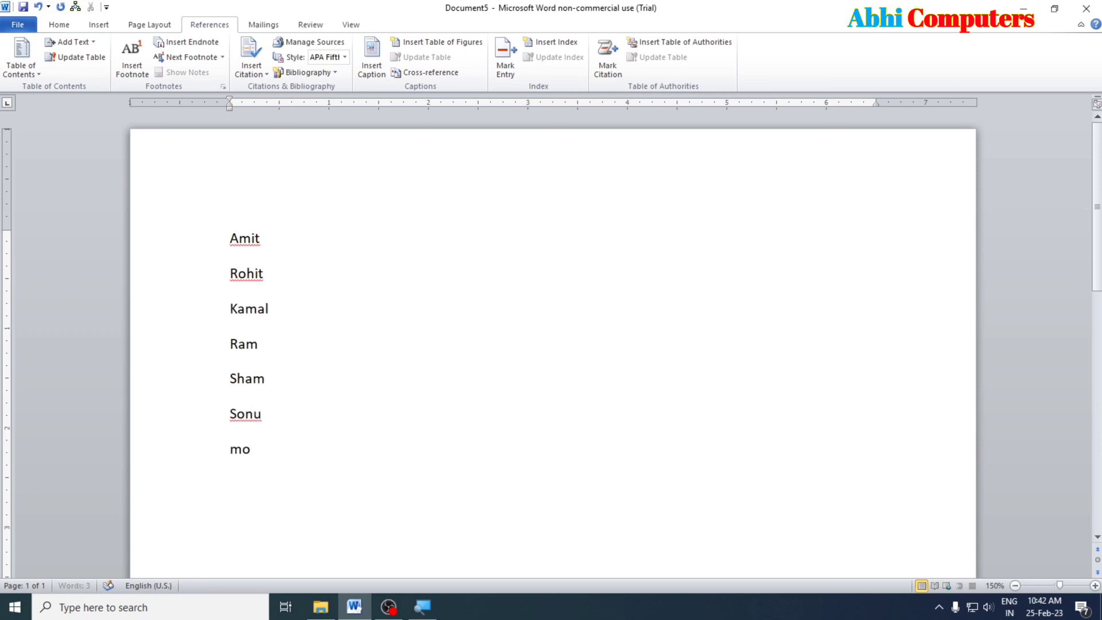
{"action": "type", "text": "nugourav"}
{"action": "key", "text": "Return"}
{"action": "type", "text": "deep"}
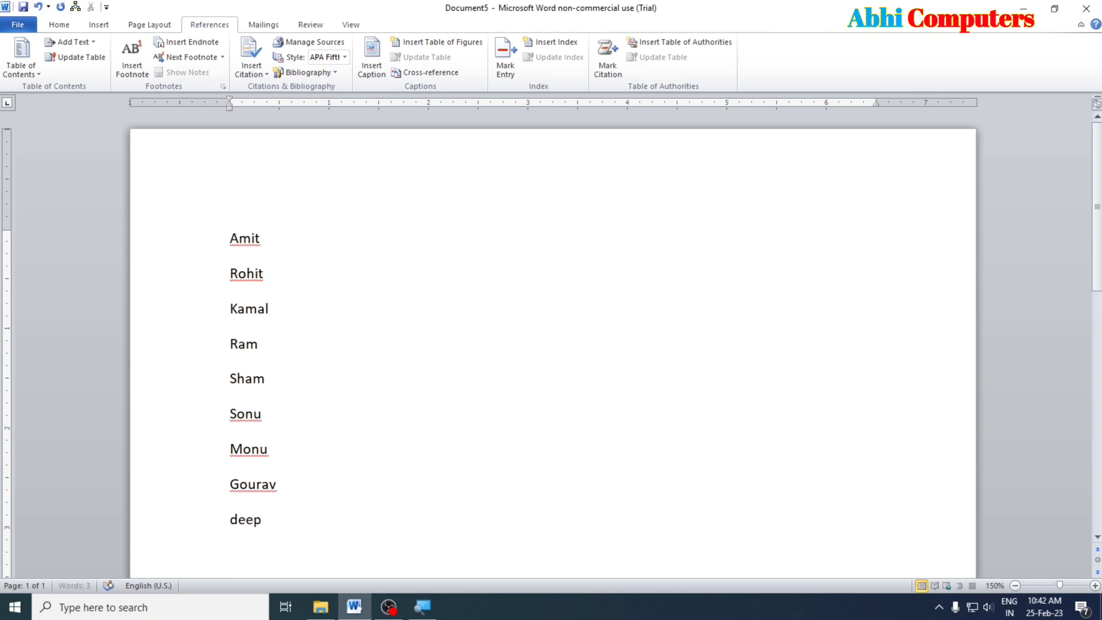
{"action": "type", "text": "ak"}
{"action": "key", "text": "Return"}
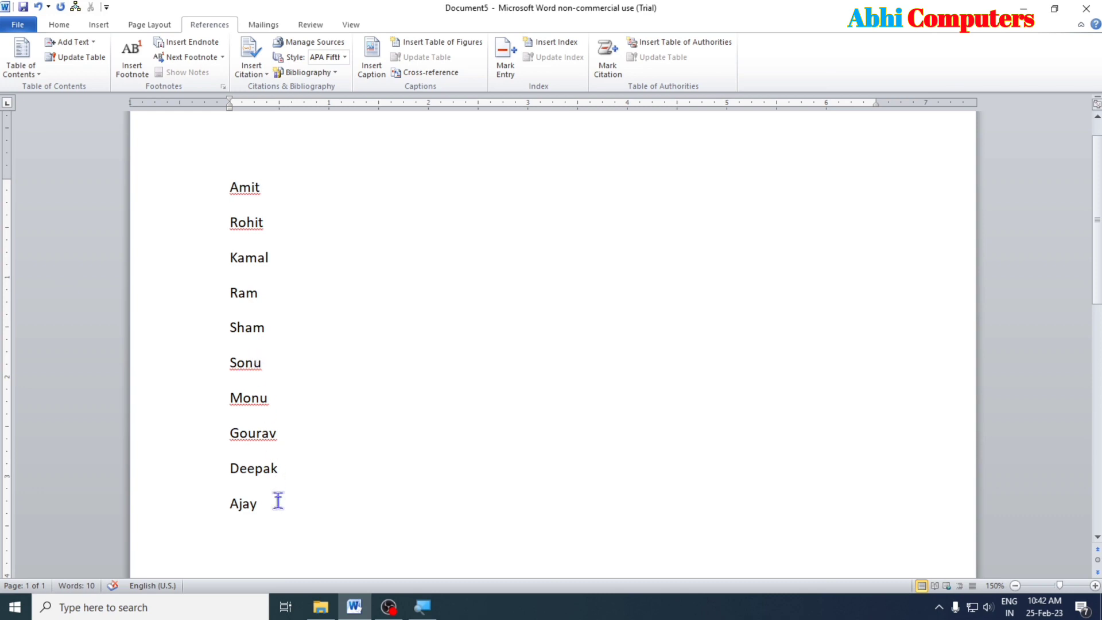
- Mark the first name in the list as a main index entry for the current page
{"action": "left_click", "coordinate": [310, 222]}
{"action": "left_click", "coordinate": [505, 63]}
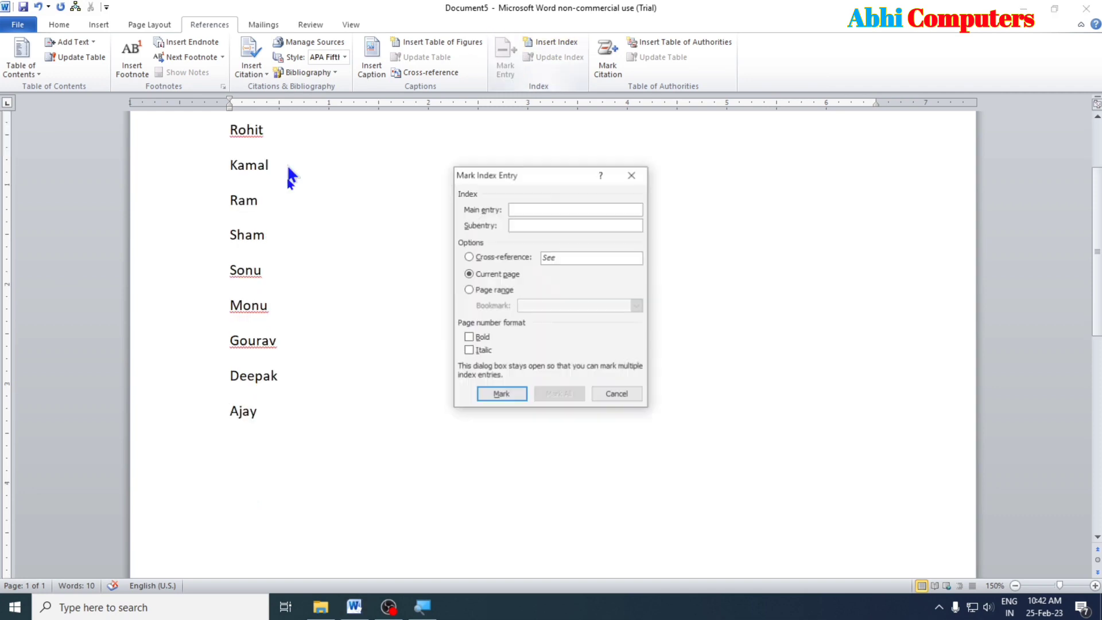
{"action": "left_click", "coordinate": [315, 217]}
{"action": "scroll", "coordinate": [317, 217], "scroll_direction": "up", "scroll_amount": 2}
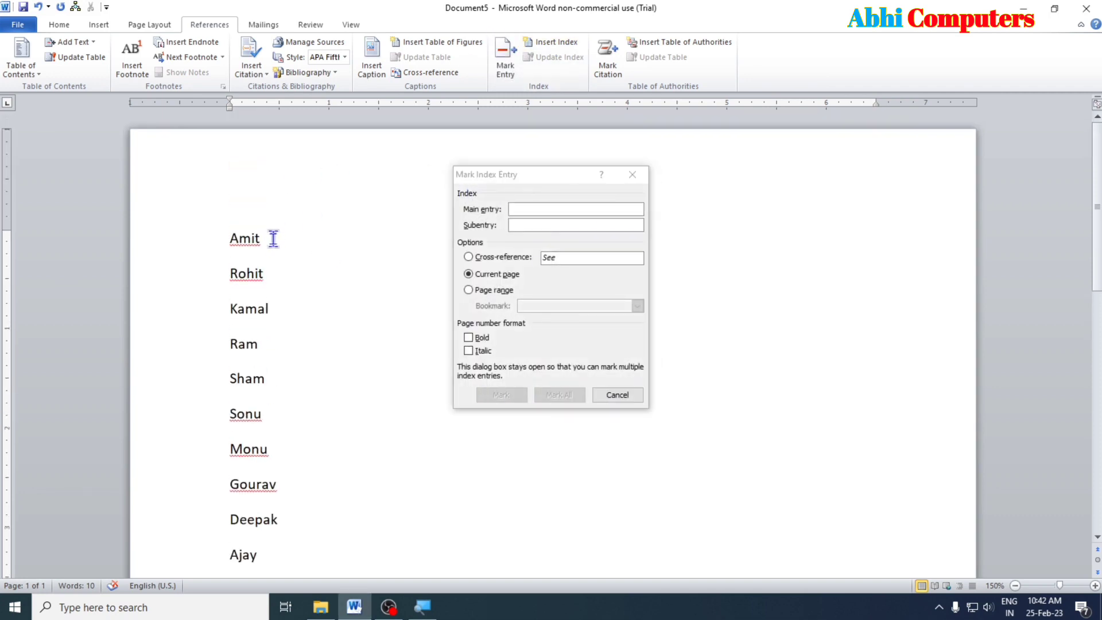
{"action": "left_click_drag", "start_coordinate": [273, 239], "coordinate": [230, 239]}
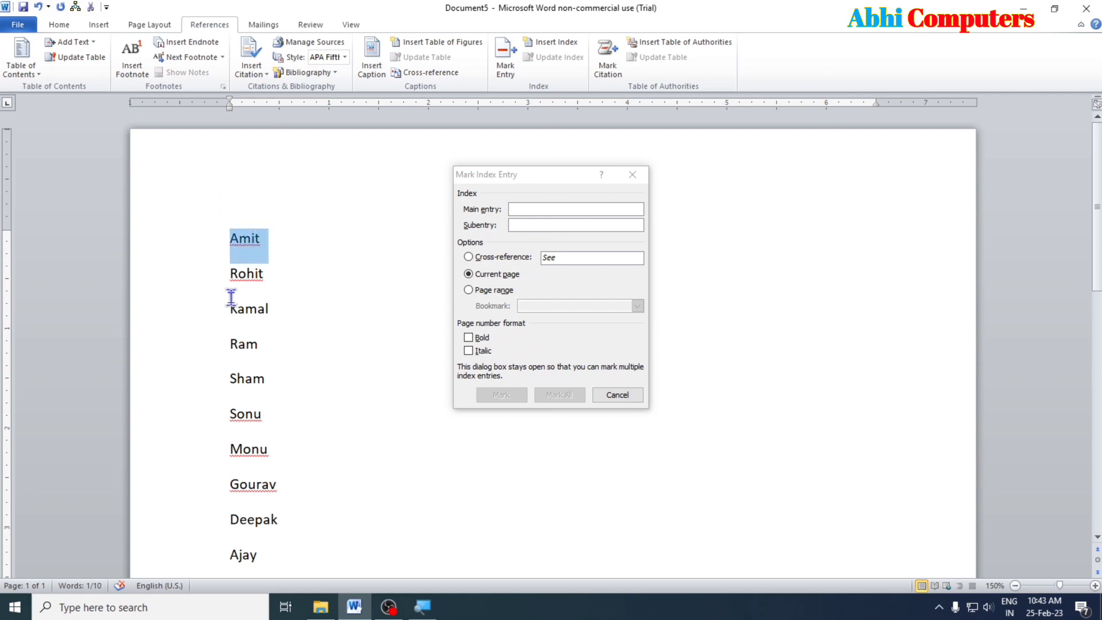
{"action": "left_click", "coordinate": [490, 397]}
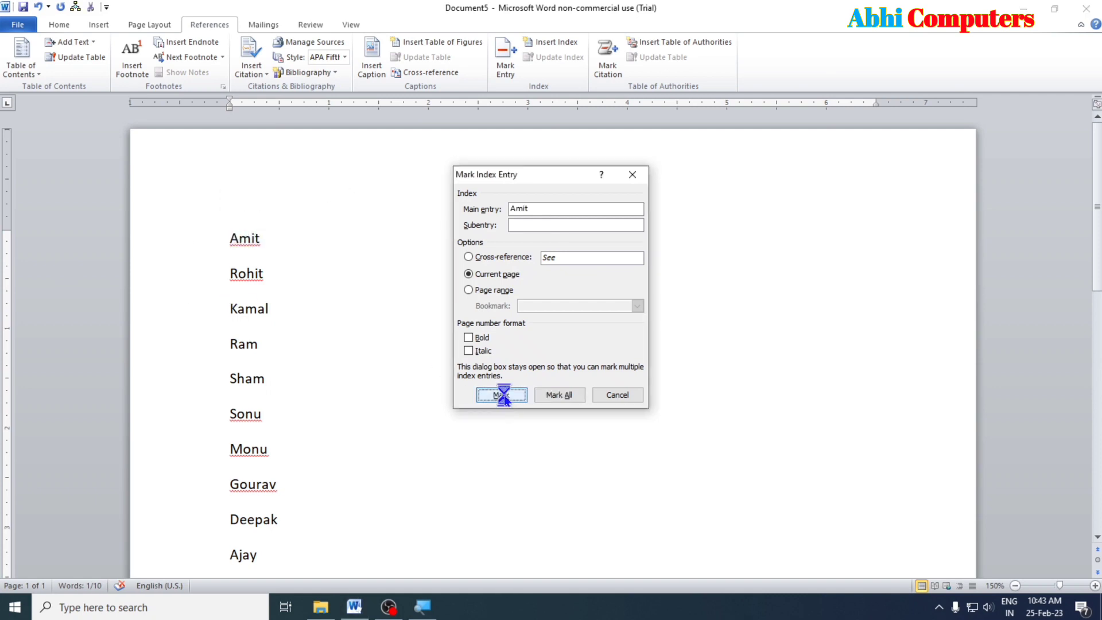
- Mark the second and third names in the list as separate main index entries
{"action": "left_click_drag", "start_coordinate": [319, 171], "coordinate": [225, 162]}
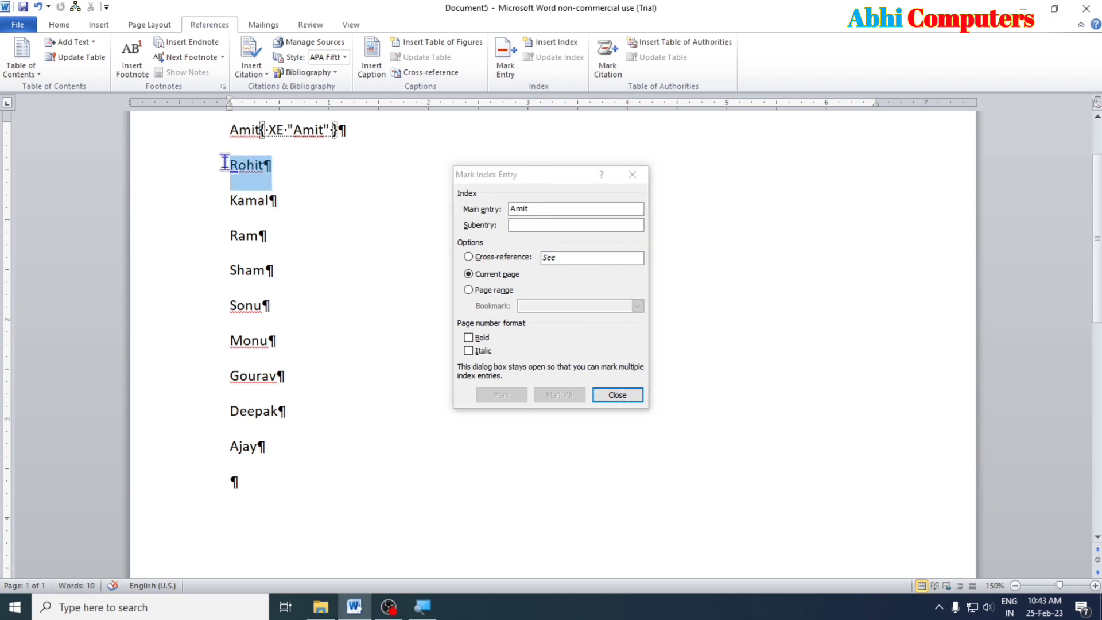
{"action": "left_click", "coordinate": [500, 395]}
{"action": "left_click", "coordinate": [304, 169]}
{"action": "left_click_drag", "start_coordinate": [304, 169], "coordinate": [226, 167]}
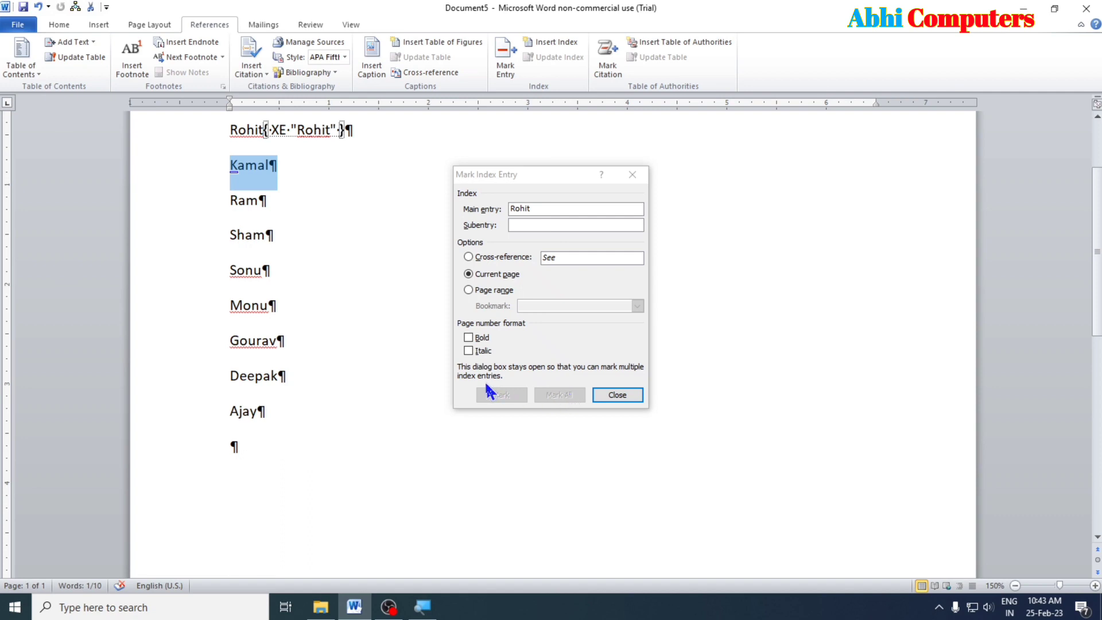
{"action": "left_click", "coordinate": [500, 396]}
- Mark the fourth, fifth and sixth names in the list as separate main index entries
{"action": "left_click_drag", "start_coordinate": [297, 164], "coordinate": [212, 180]}
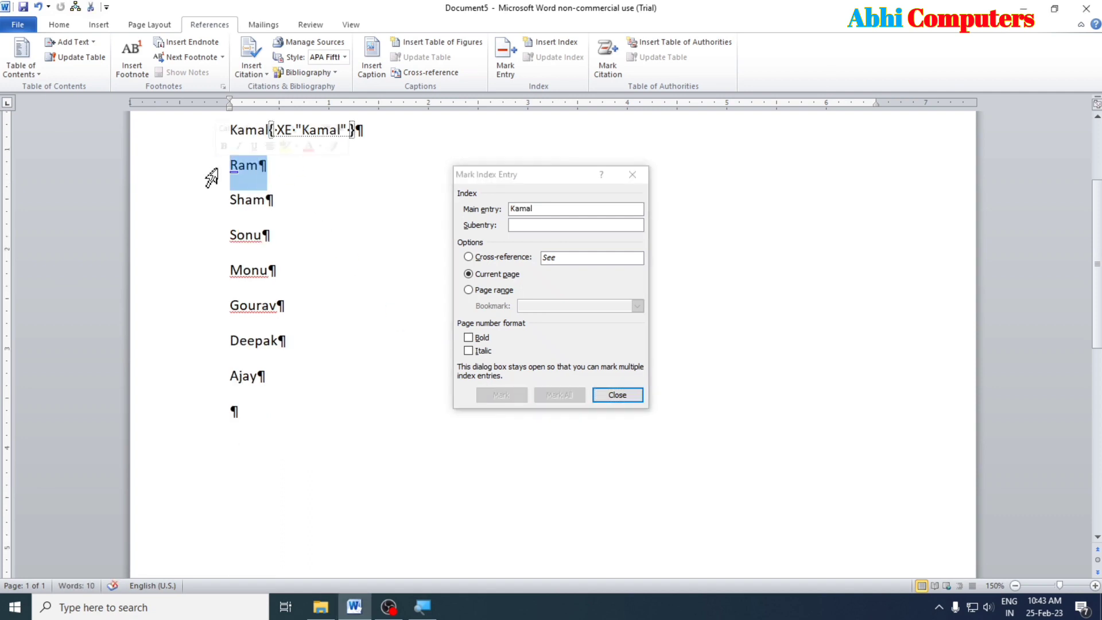
{"action": "left_click", "coordinate": [504, 397]}
{"action": "left_click_drag", "start_coordinate": [290, 165], "coordinate": [221, 173]}
{"action": "left_click", "coordinate": [500, 395]}
{"action": "left_click_drag", "start_coordinate": [301, 167], "coordinate": [190, 168]}
{"action": "left_click", "coordinate": [504, 394]}
- Mark the last four names in the list as separate main index entries and finish marking entries
{"action": "left_click_drag", "start_coordinate": [283, 157], "coordinate": [167, 177]}
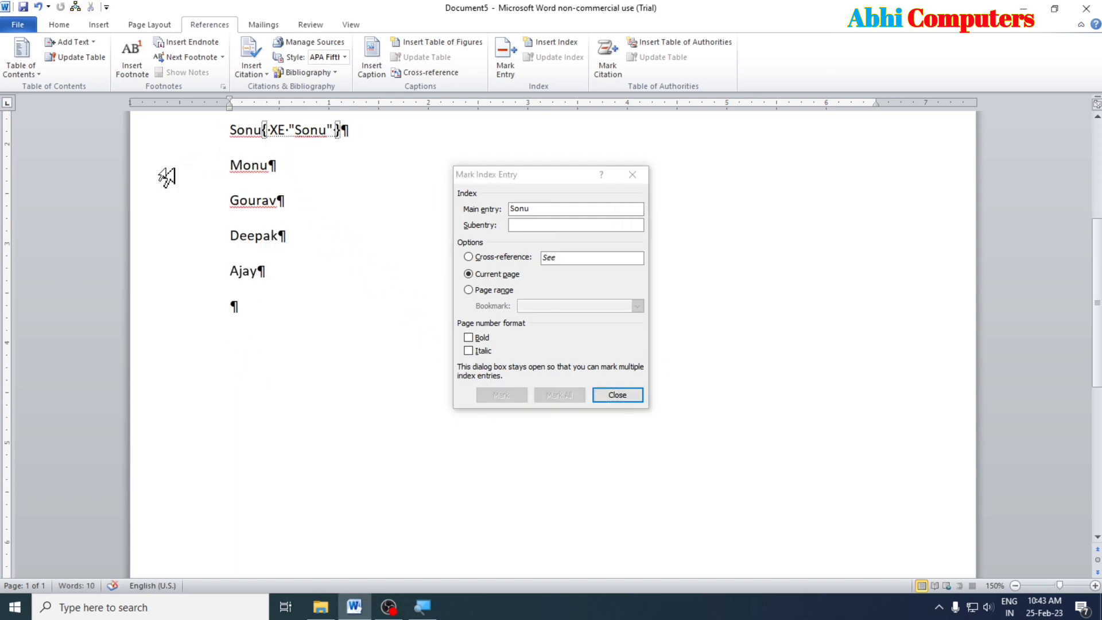
{"action": "left_click", "coordinate": [507, 396]}
{"action": "left_click", "coordinate": [507, 396]}
{"action": "left_click_drag", "start_coordinate": [305, 167], "coordinate": [205, 163]}
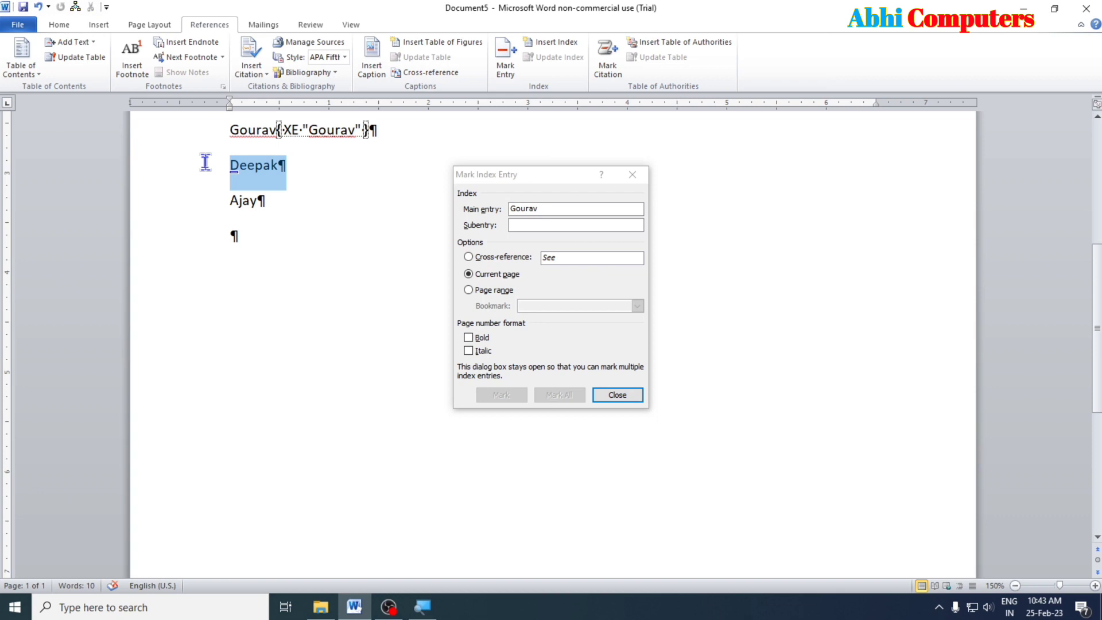
{"action": "left_click", "coordinate": [503, 396]}
{"action": "left_click_drag", "start_coordinate": [298, 165], "coordinate": [187, 167]}
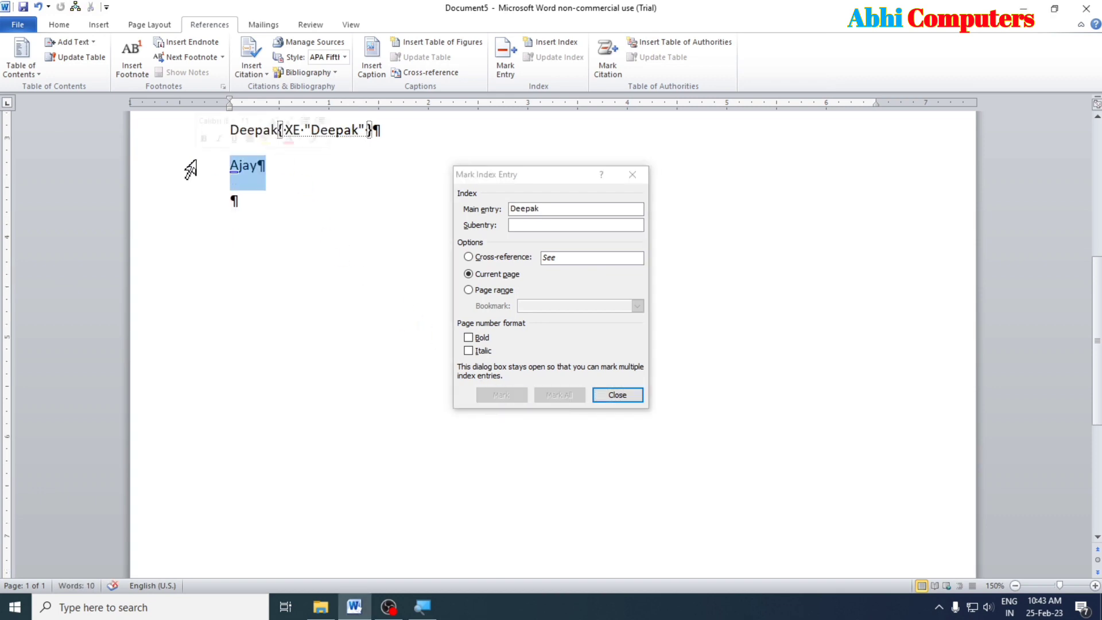
{"action": "left_click", "coordinate": [502, 396]}
{"action": "left_click", "coordinate": [507, 395]}
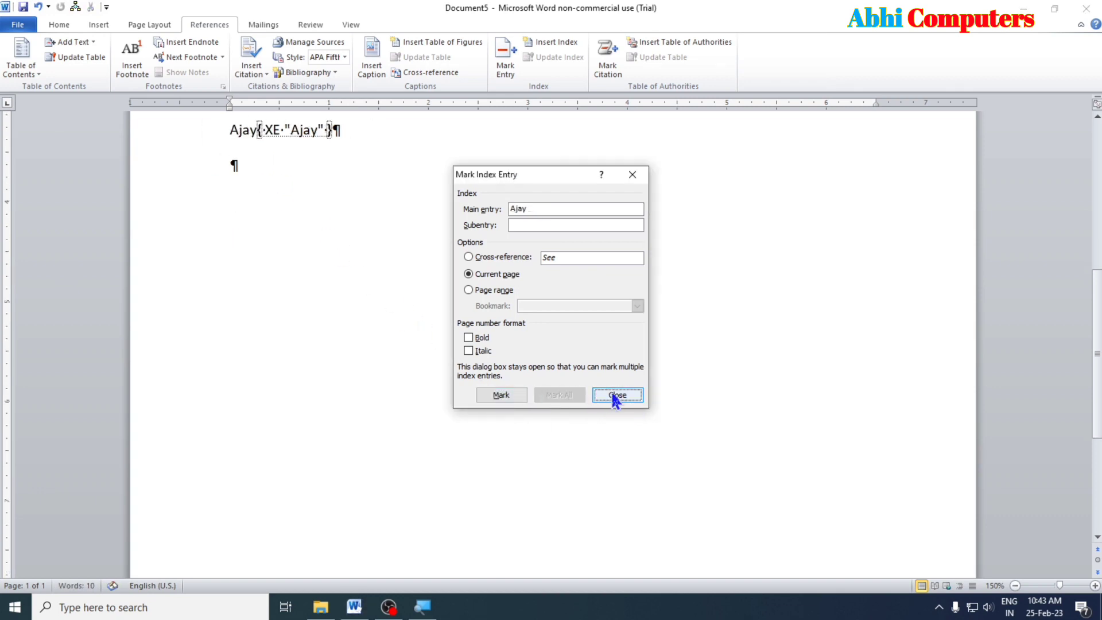
{"action": "left_click", "coordinate": [615, 396]}
- Hide the paragraph marks and index entry field codes in the name list
{"action": "scroll", "coordinate": [479, 376], "scroll_direction": "up", "scroll_amount": 4}
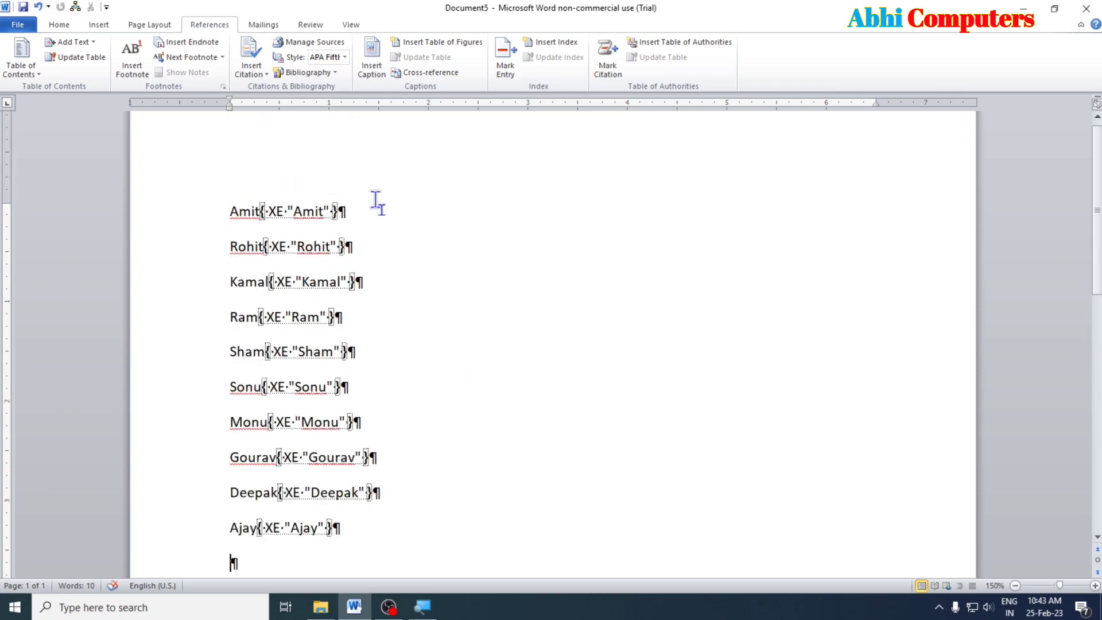
{"action": "left_click", "coordinate": [60, 26]}
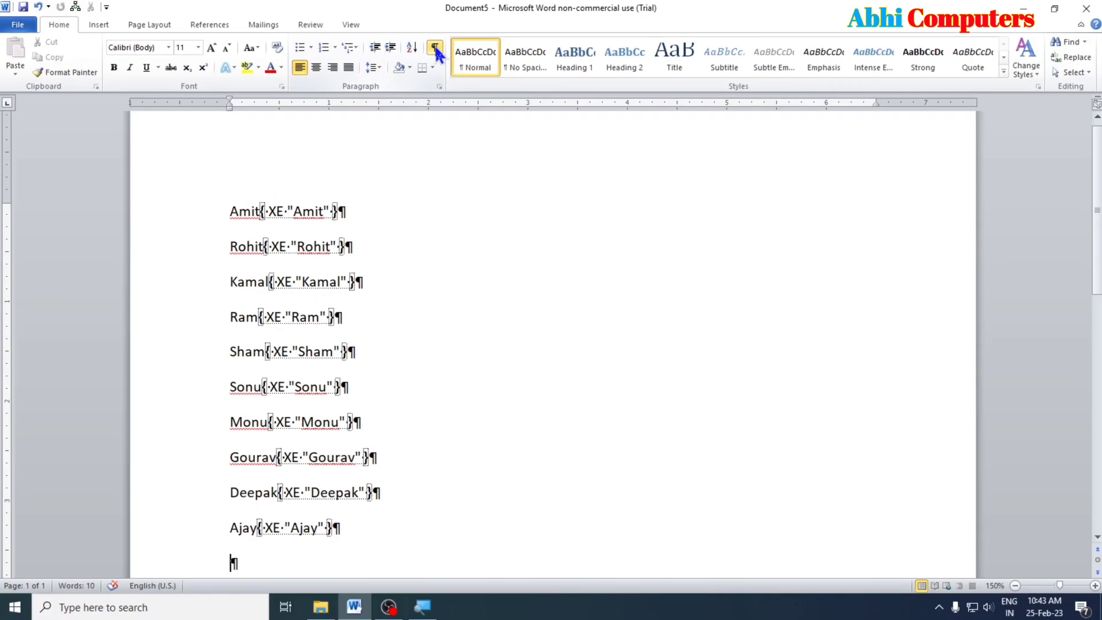
{"action": "left_click", "coordinate": [551, 73]}
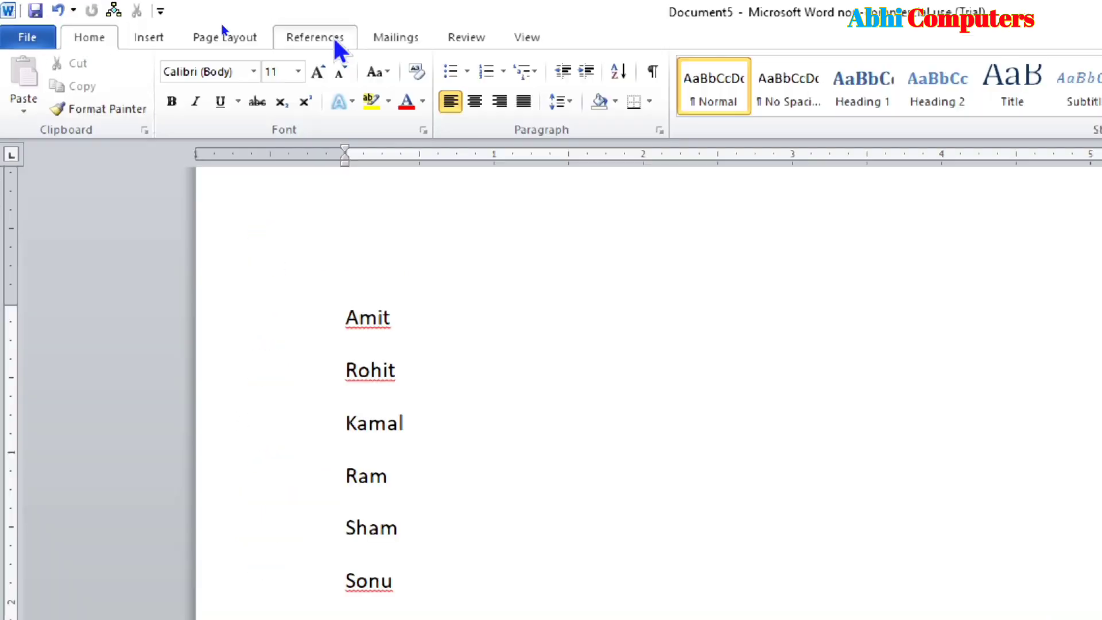
- Insert an index of the marked names below the list, using the Run-in type and the Fancy format
{"action": "left_click", "coordinate": [223, 27]}
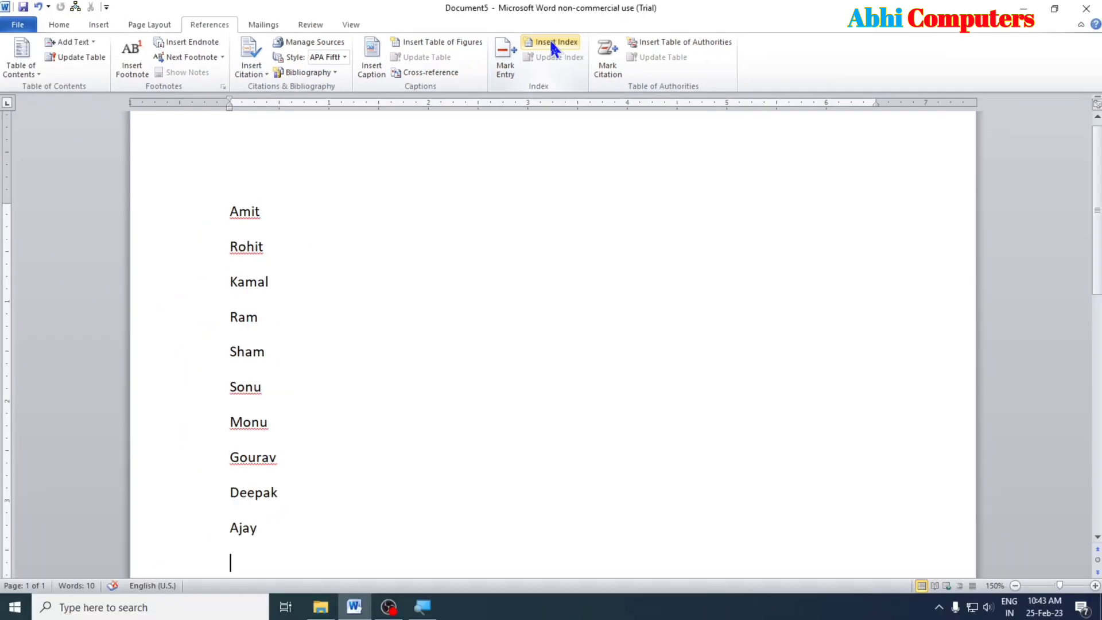
{"action": "left_click", "coordinate": [552, 63]}
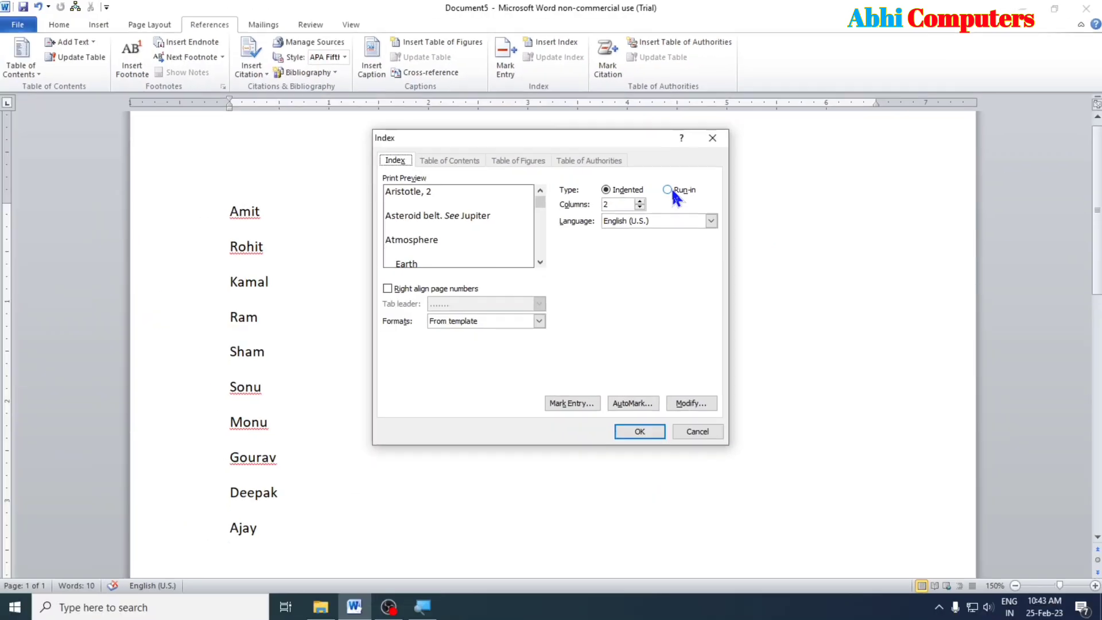
{"action": "left_click", "coordinate": [668, 189]}
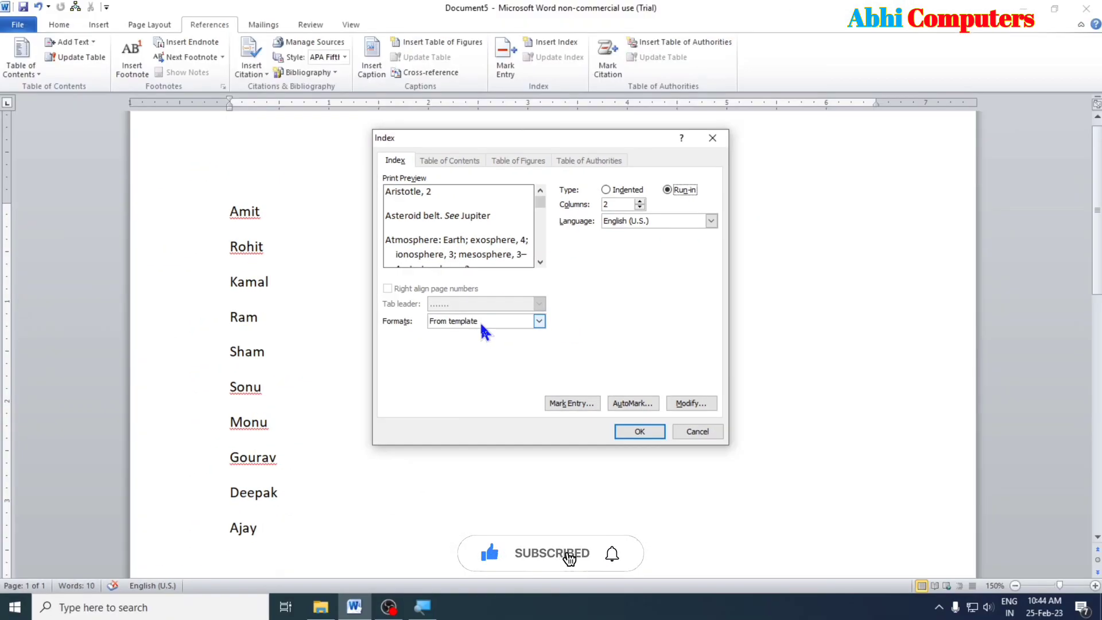
{"action": "left_click", "coordinate": [480, 324]}
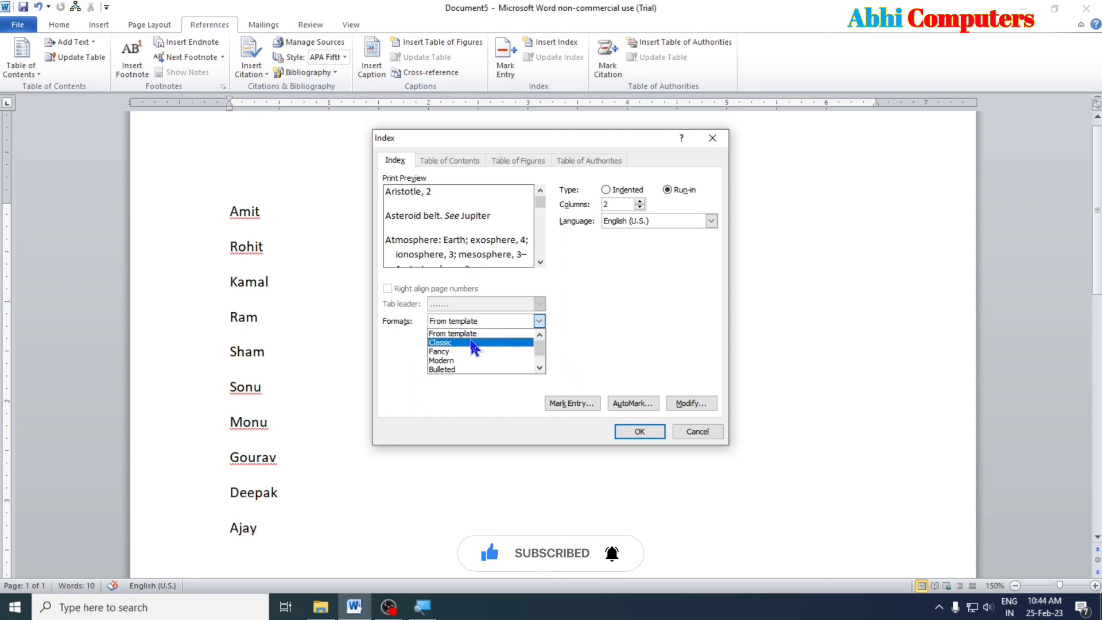
{"action": "left_click", "coordinate": [466, 353]}
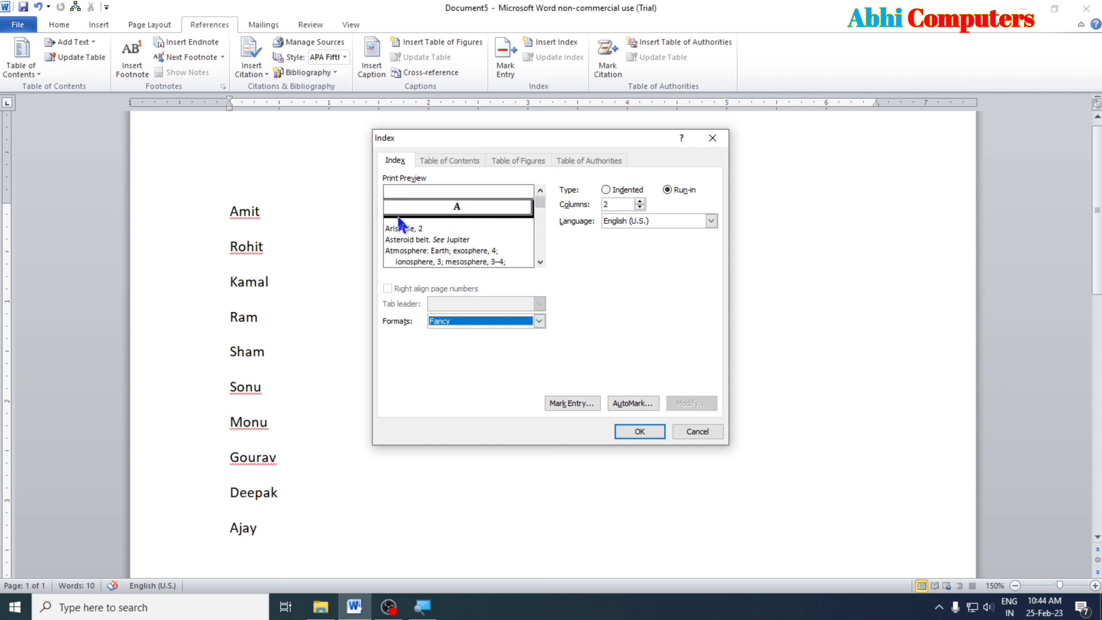
{"action": "left_click", "coordinate": [640, 429]}
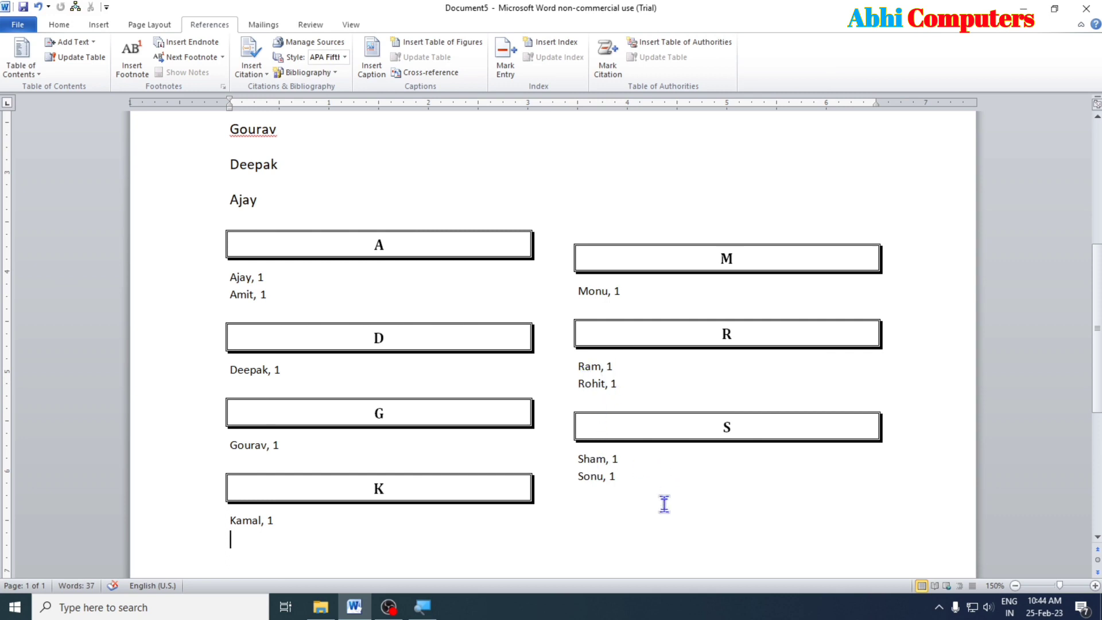
- Review the name list and the inserted index, and start closing the document
{"action": "scroll", "coordinate": [664, 503], "scroll_direction": "up", "scroll_amount": 6}
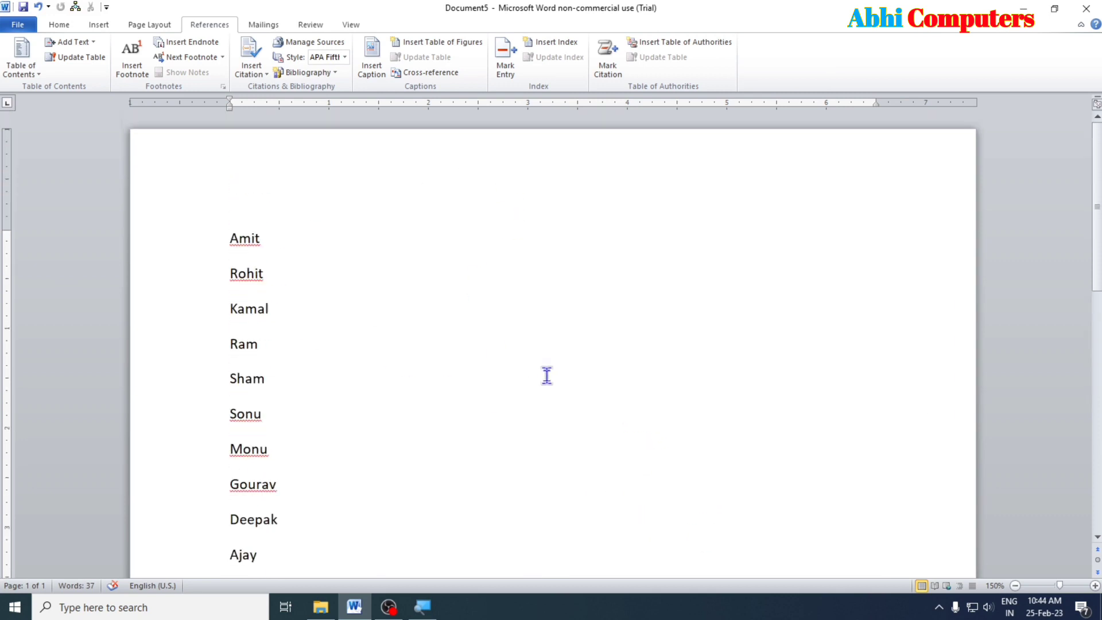
{"action": "scroll", "coordinate": [547, 376], "scroll_direction": "down", "scroll_amount": 8}
{"action": "scroll", "coordinate": [547, 373], "scroll_direction": "up", "scroll_amount": 3}
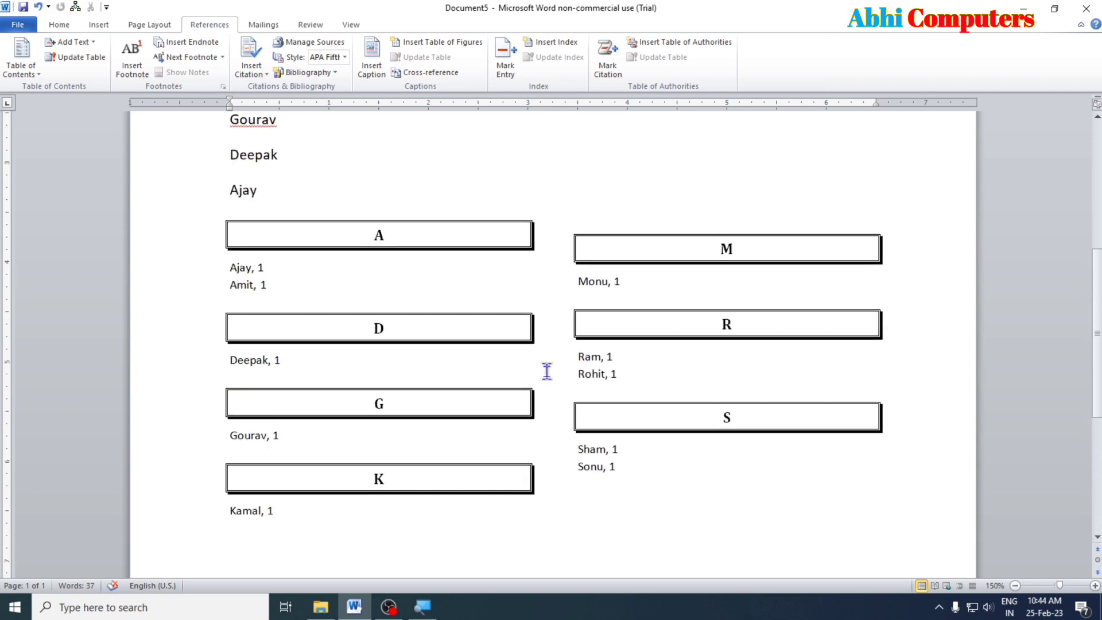
{"action": "scroll", "coordinate": [547, 372], "scroll_direction": "up", "scroll_amount": 6}
{"action": "key", "text": "alt+F4"}
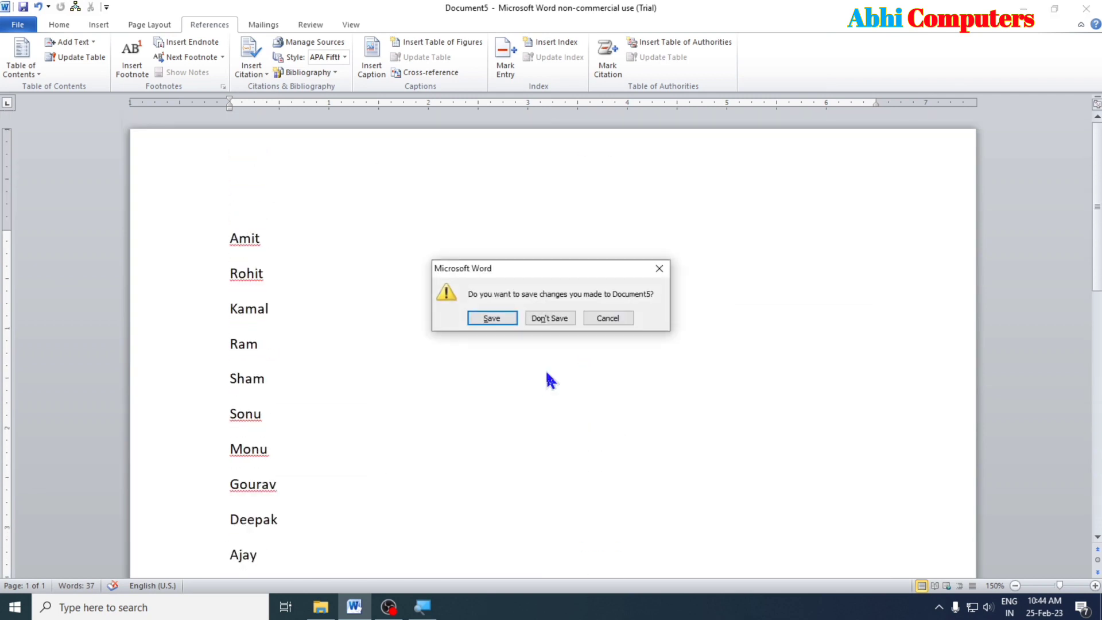